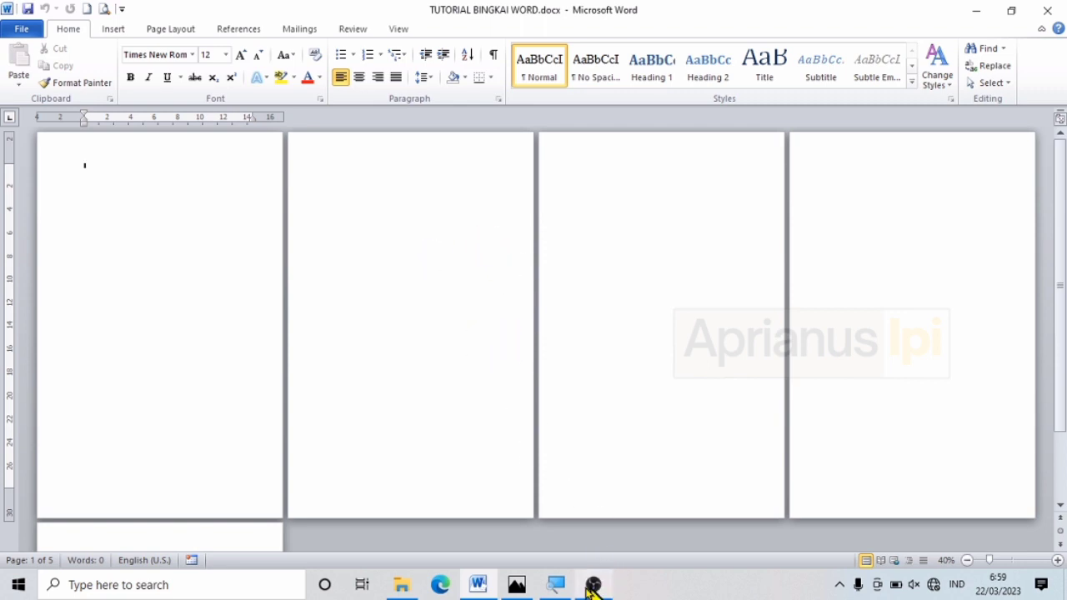
Show the reference screenshot of the five differently bordered pages in Photos.
click(523, 582)
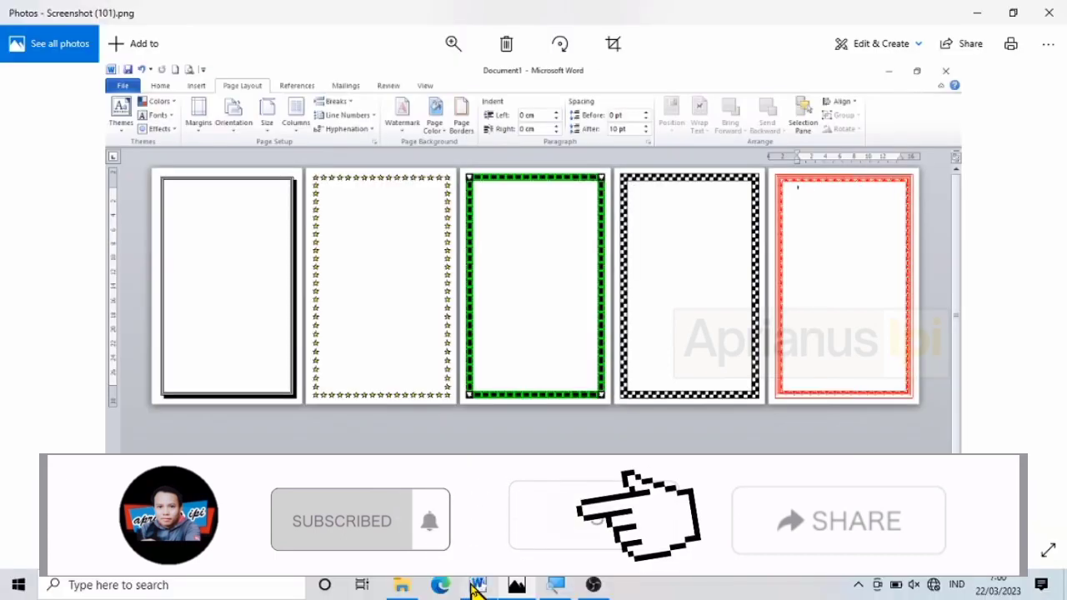
Return to the Word document and open Borders and Shading from Page Layout.
click(475, 585)
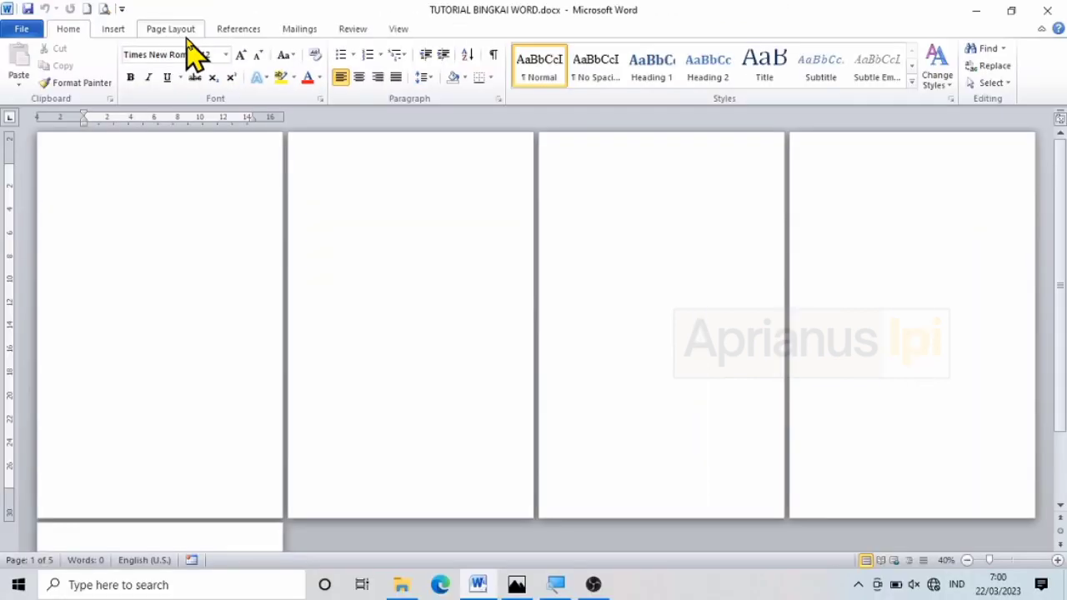
click(185, 34)
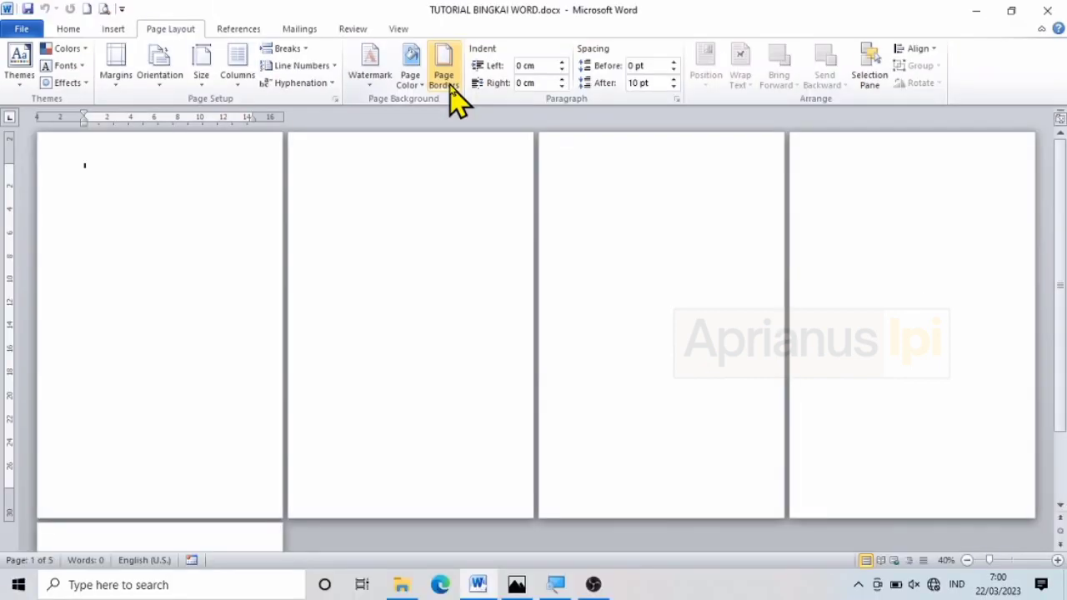
click(444, 77)
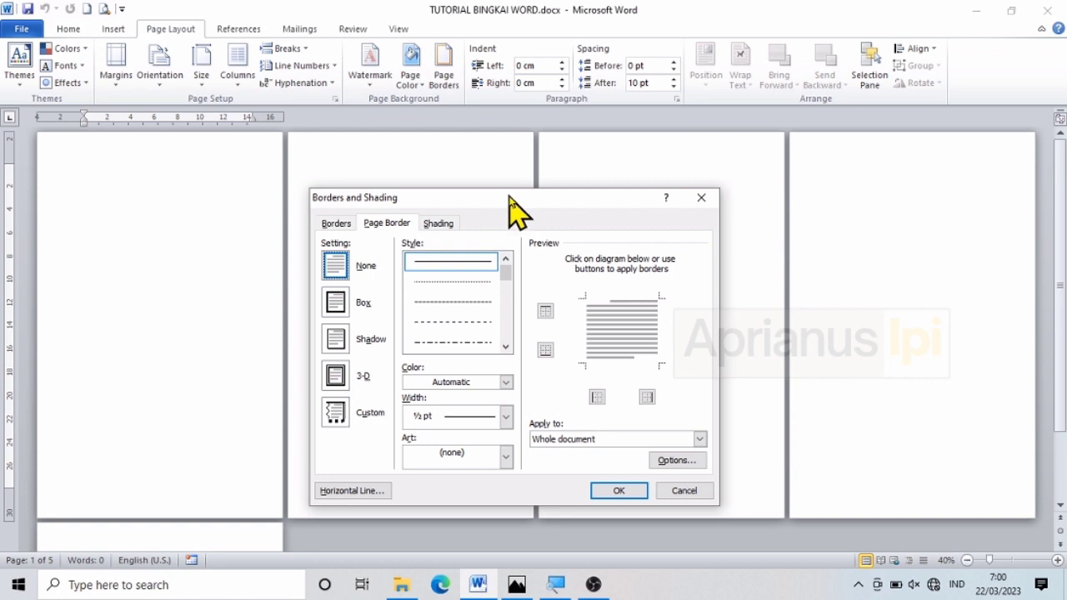
Choose a Box page border with the thick double-line style at 3 pt.
drag(510, 200, 524, 57)
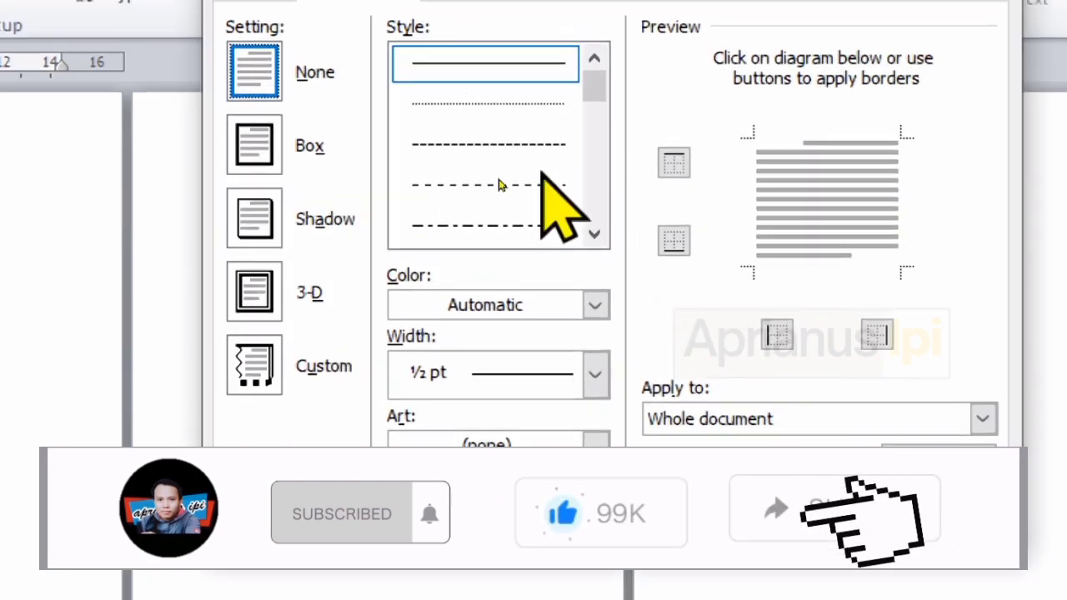
click(595, 235)
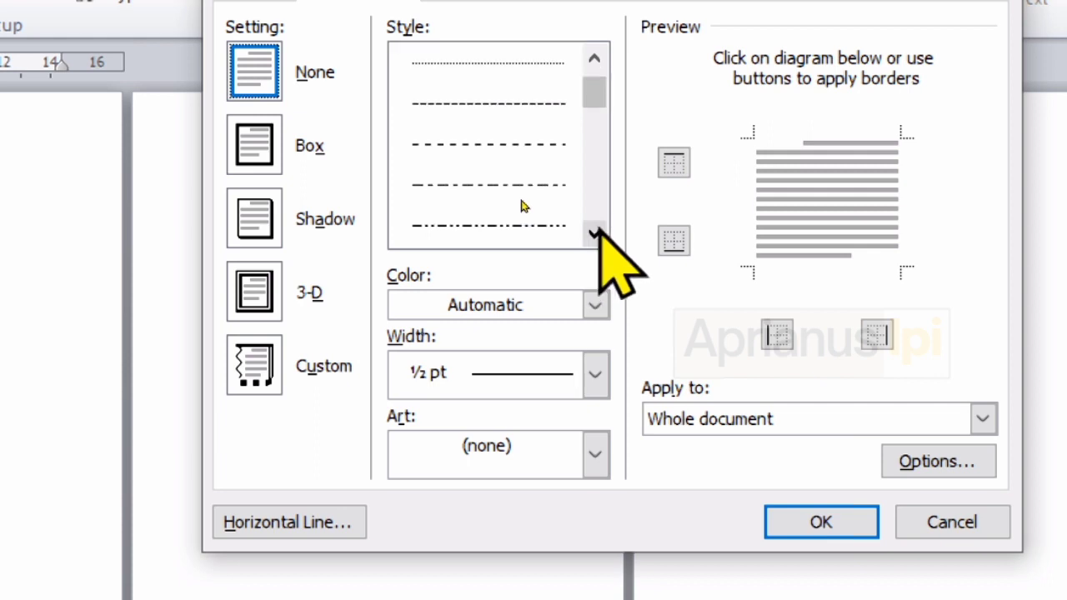
click(594, 234)
click(594, 234)
click(594, 234)
click(594, 234)
click(595, 234)
click(594, 234)
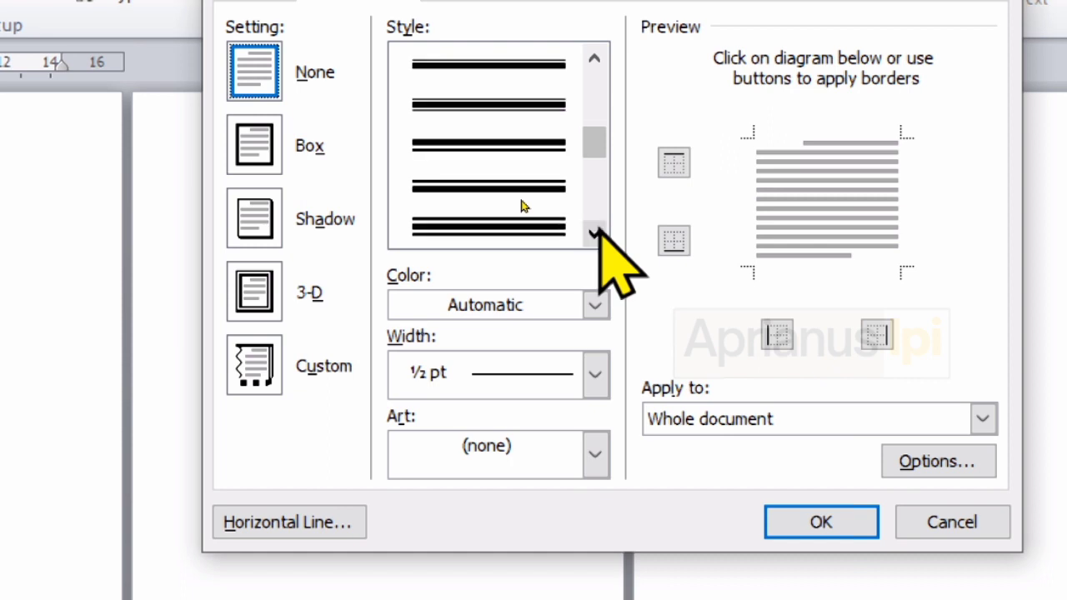
click(472, 164)
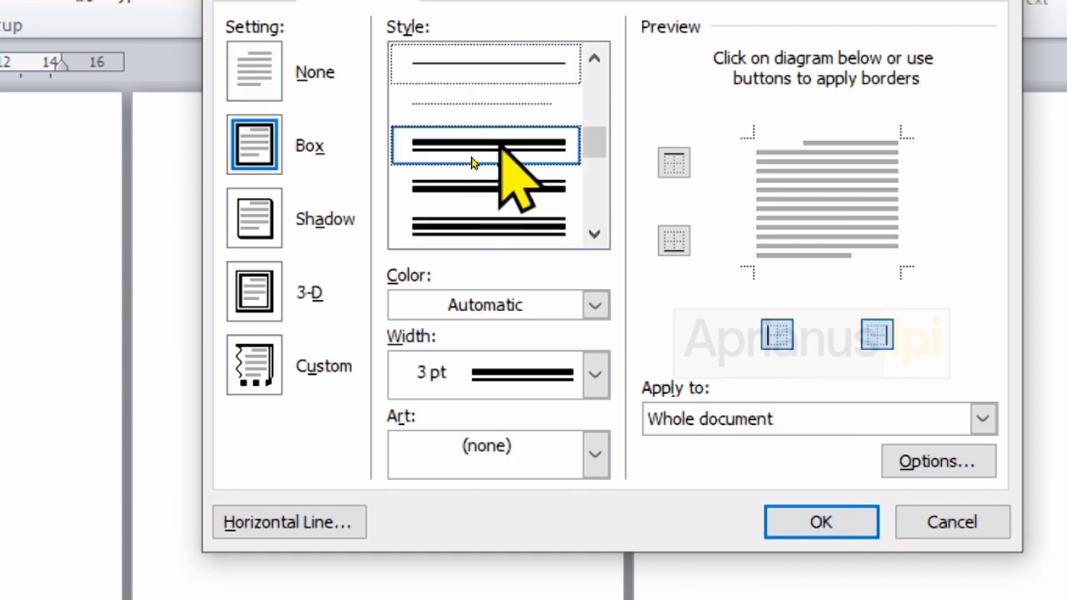
scroll(491, 167, down, 3)
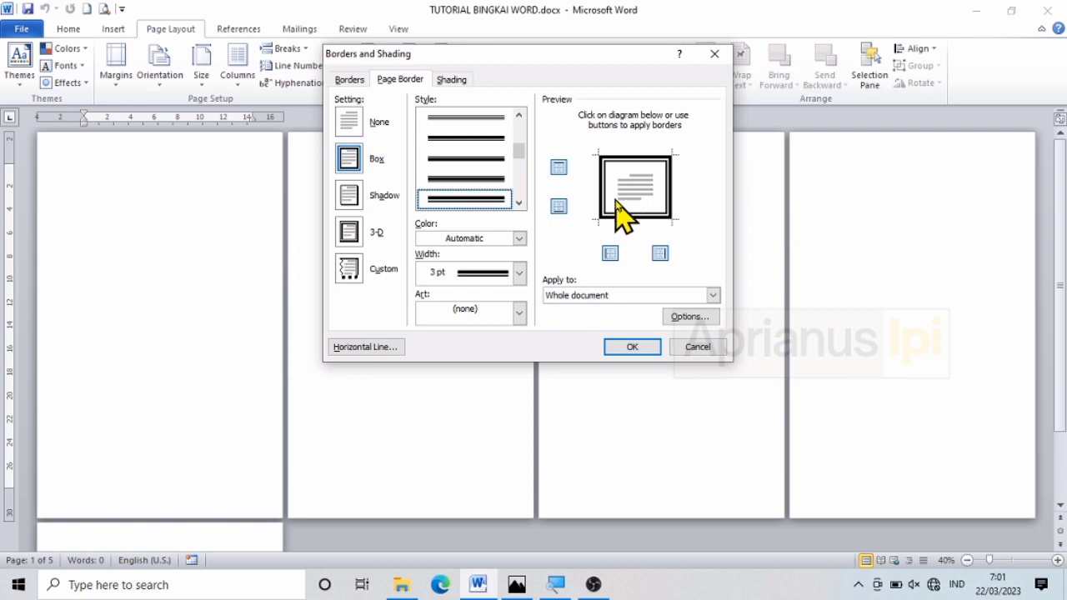
Colour the double-line border light blue and set its width to 6 pt.
click(518, 239)
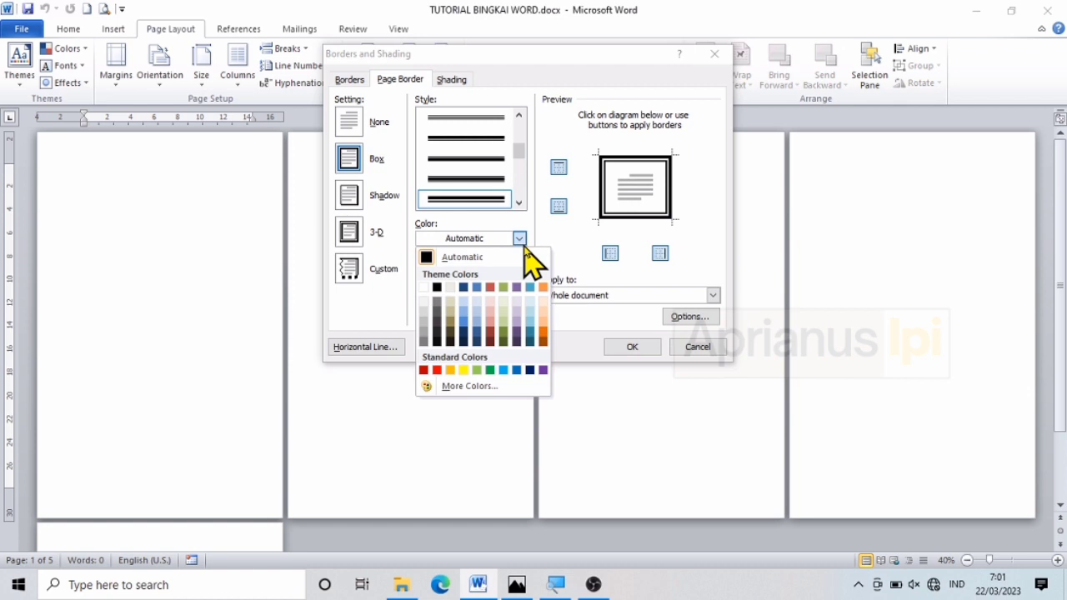
click(463, 370)
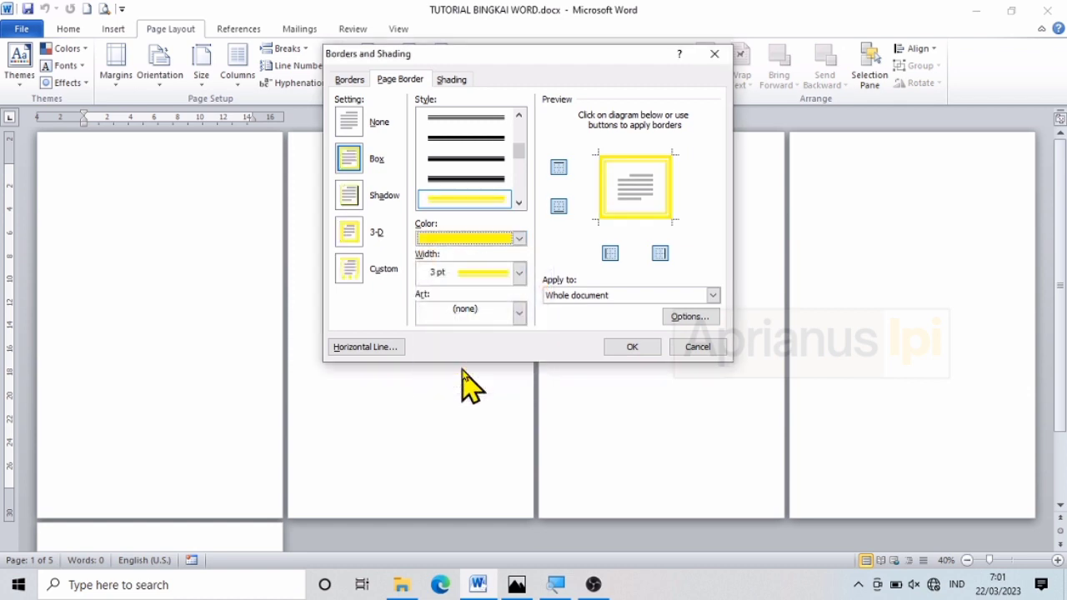
click(518, 238)
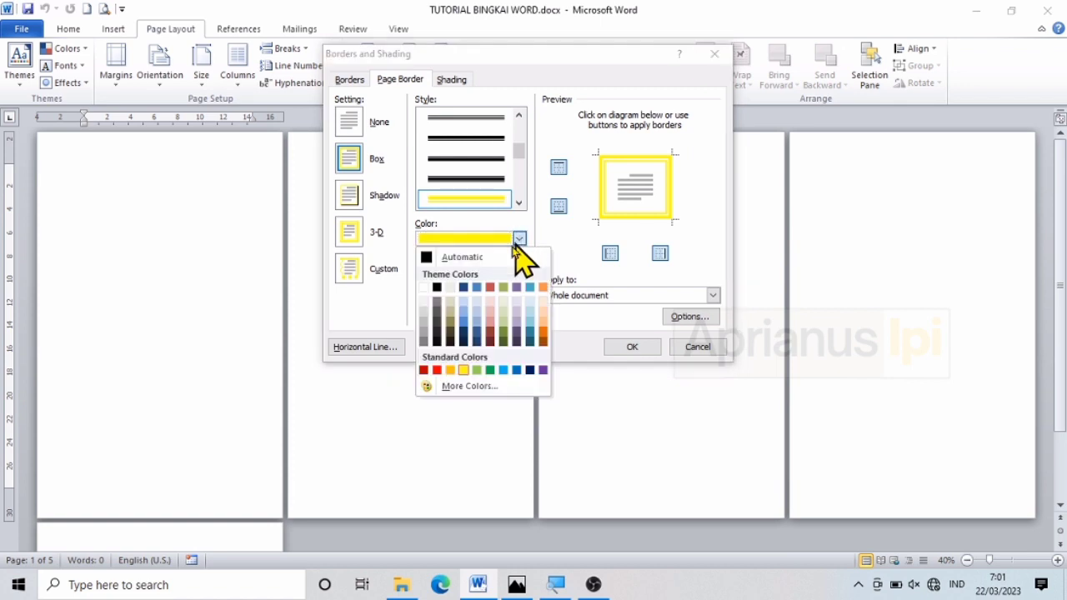
click(503, 370)
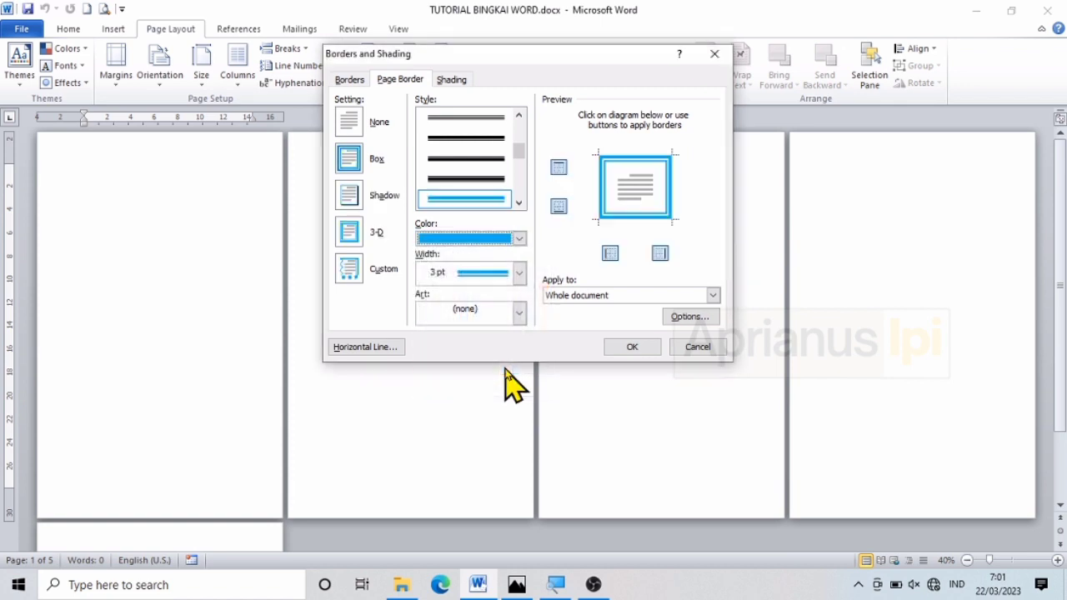
click(519, 274)
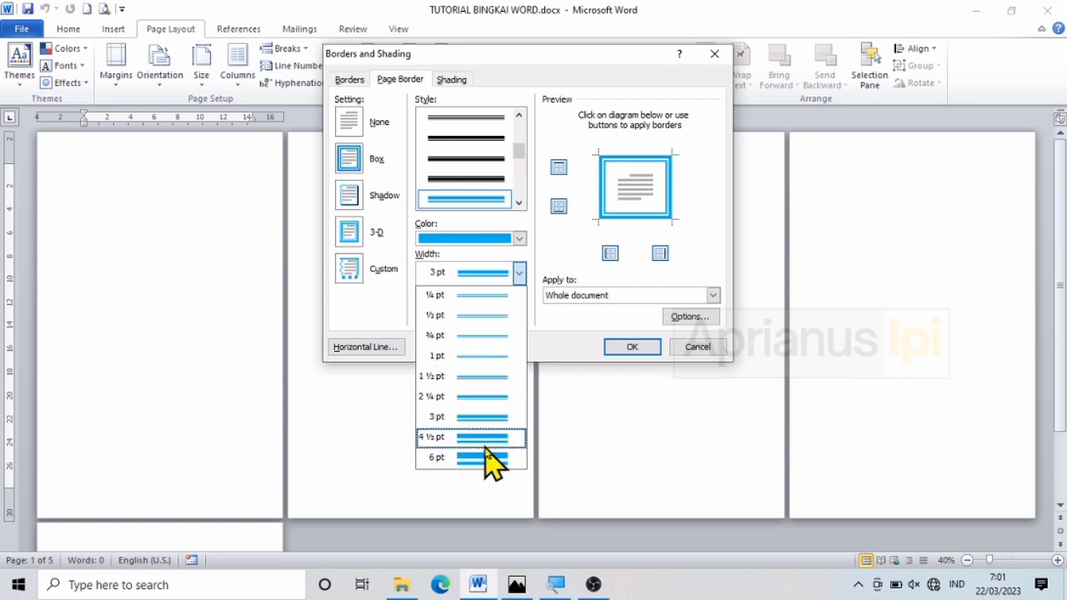
click(492, 461)
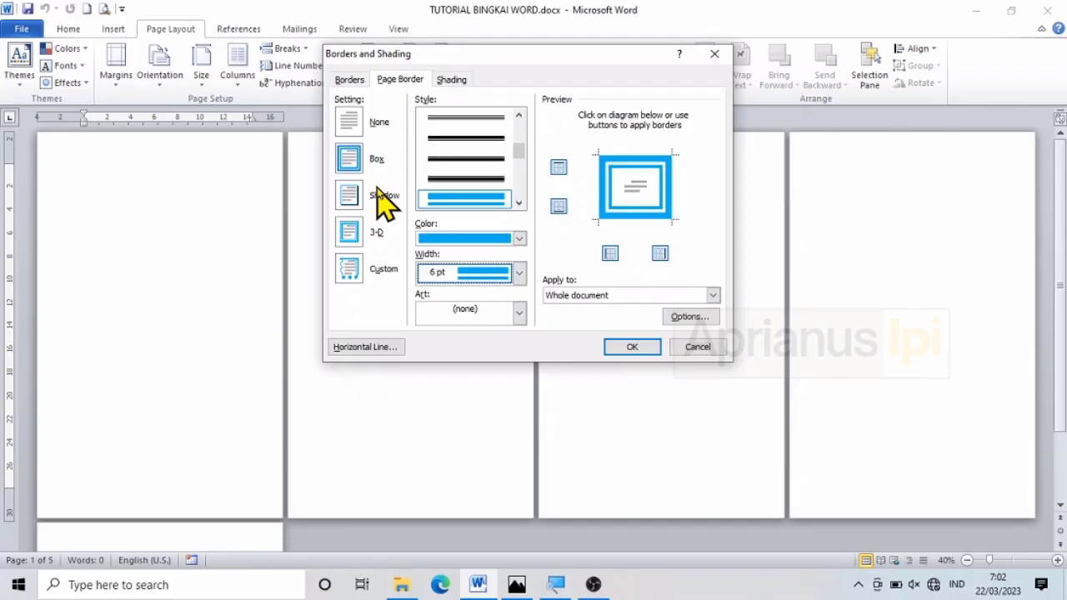
Add a black shadow and apply the blue border to this section only.
click(363, 203)
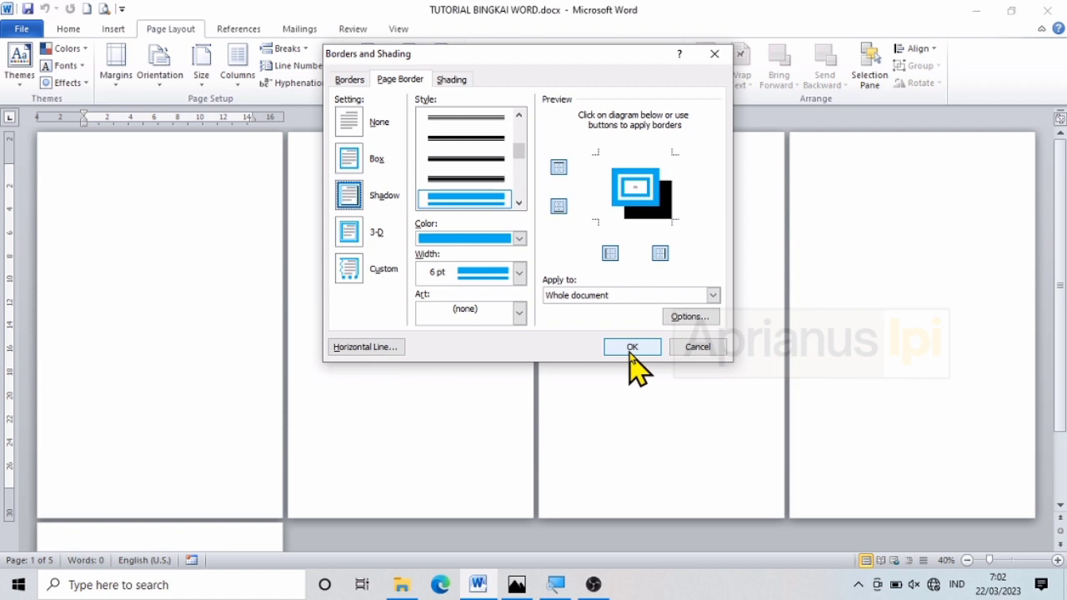
click(633, 295)
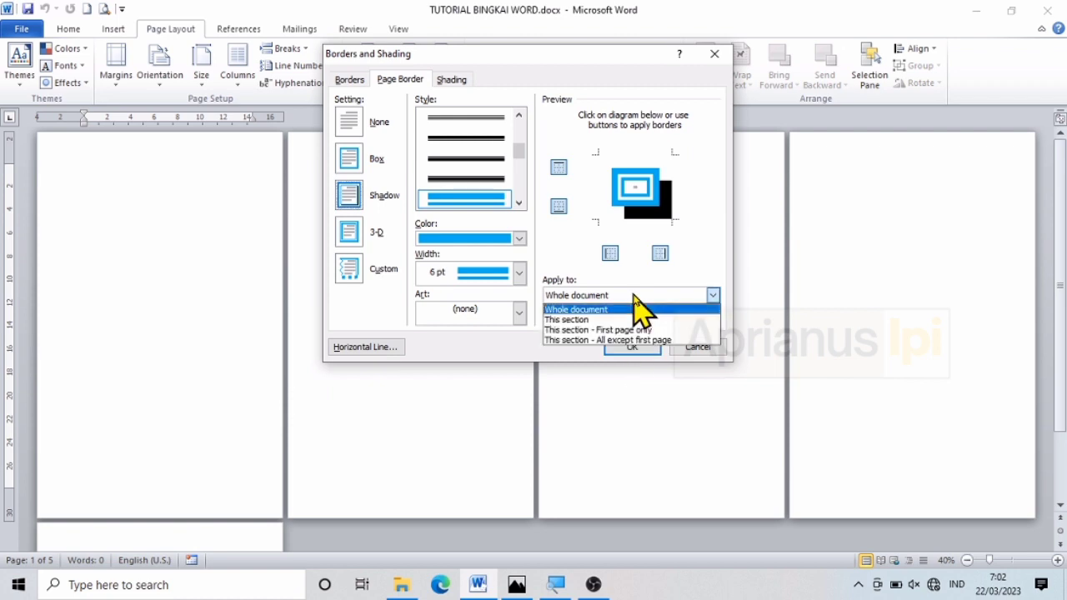
click(597, 320)
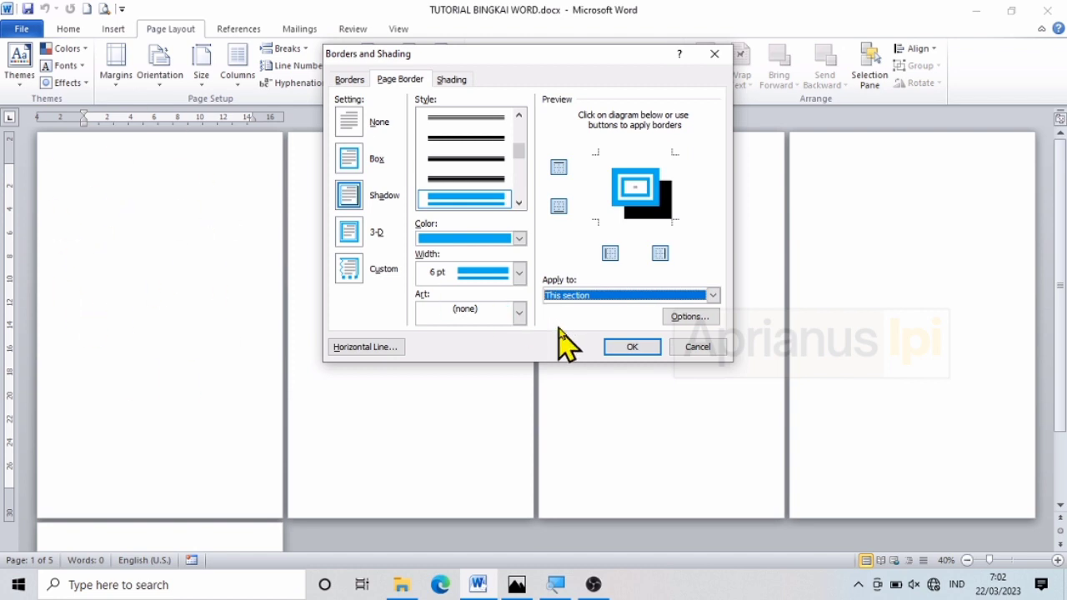
click(630, 348)
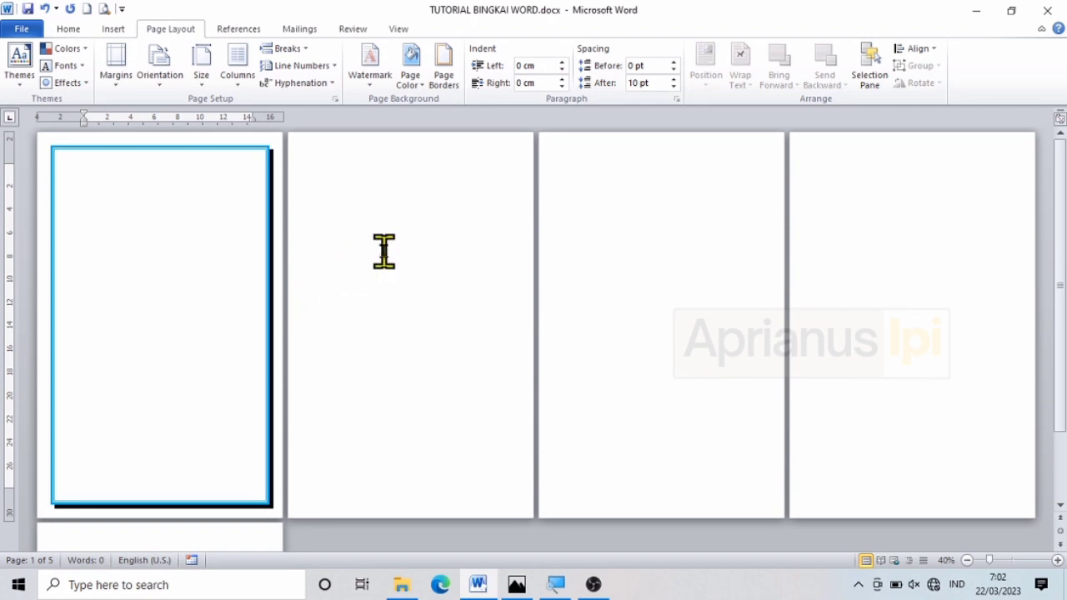
Go to page 2 and reopen the Borders and Shading dialog.
click(377, 160)
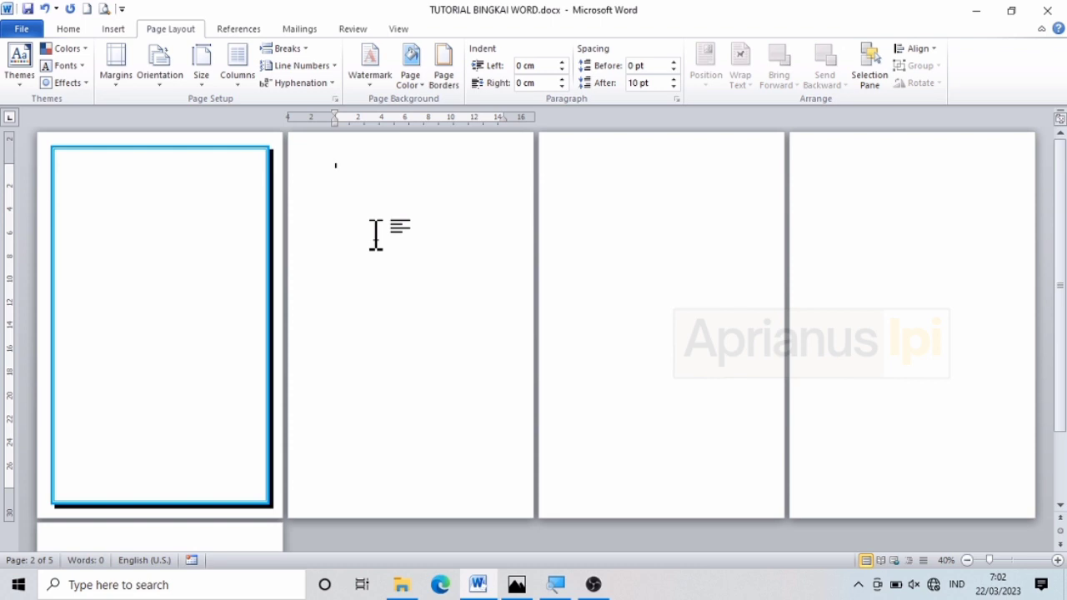
click(442, 79)
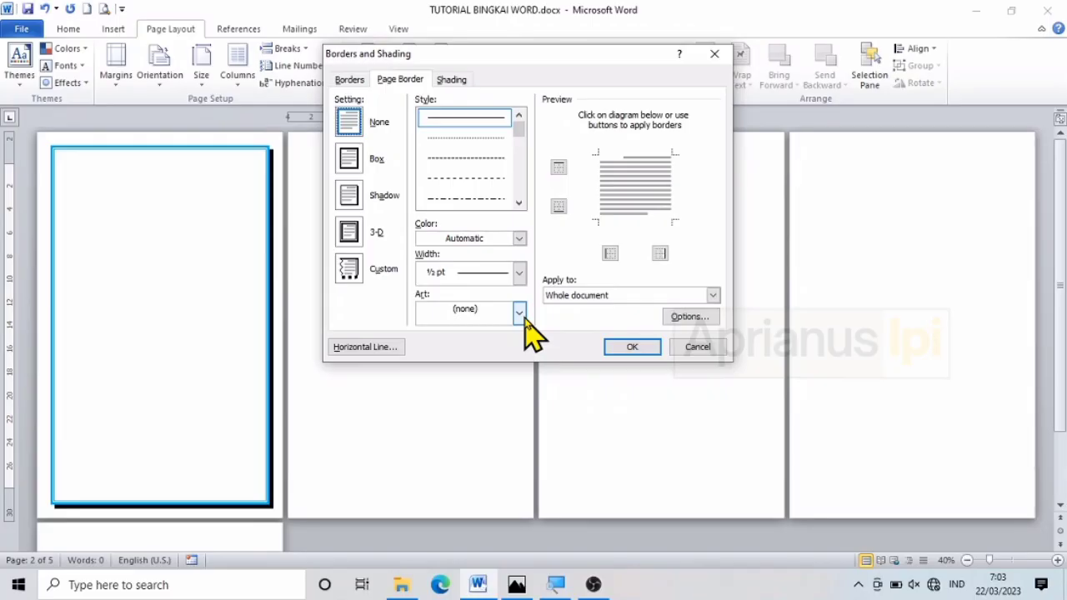
Pick the yellow star Art border, which sets the width to 12 pt.
click(518, 312)
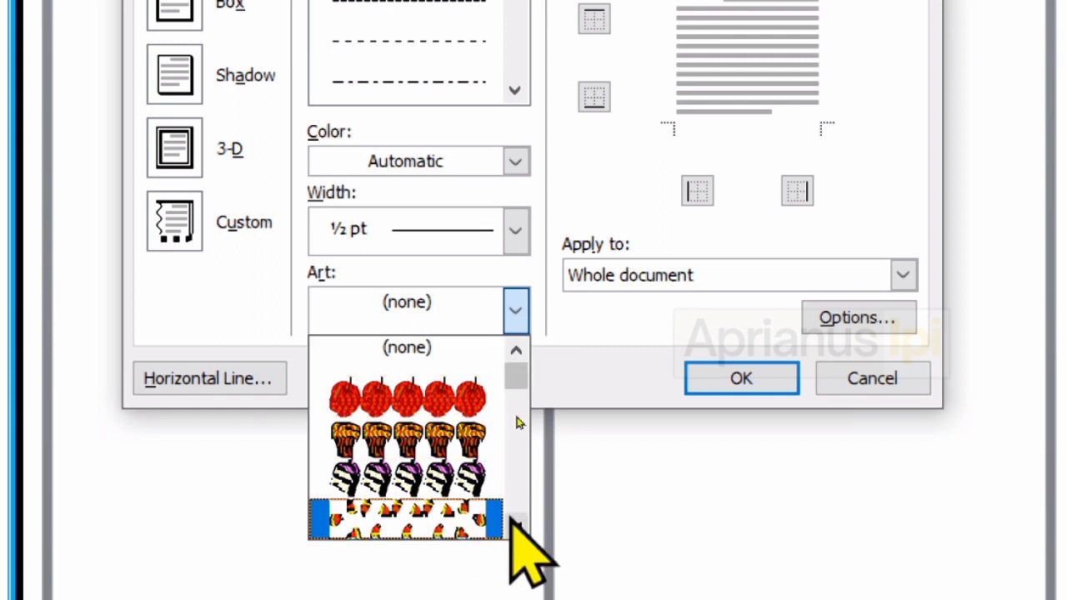
click(512, 524)
click(512, 524)
click(513, 523)
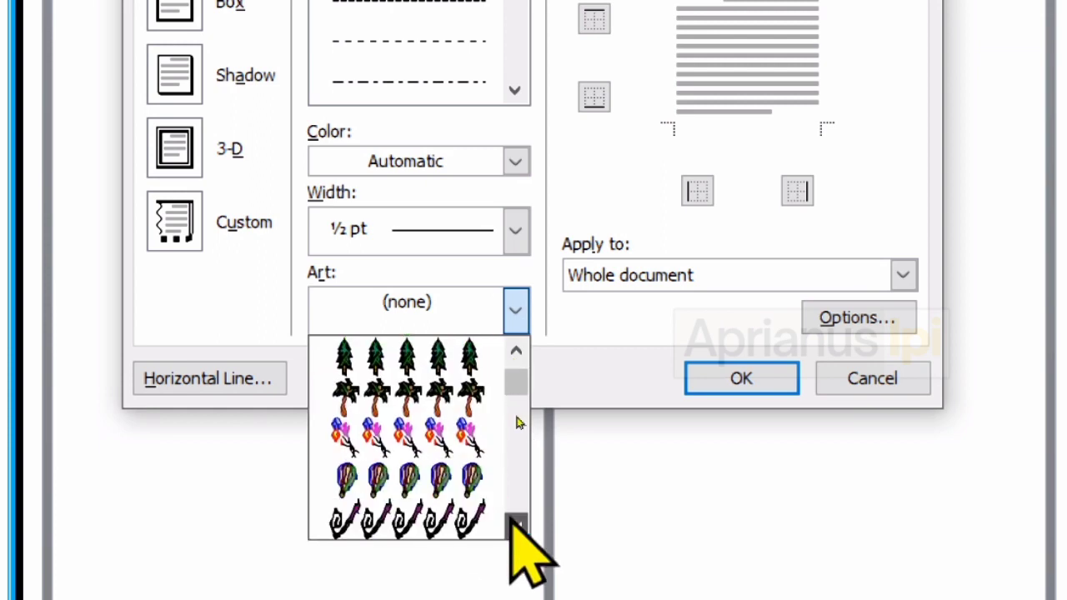
click(512, 522)
click(512, 522)
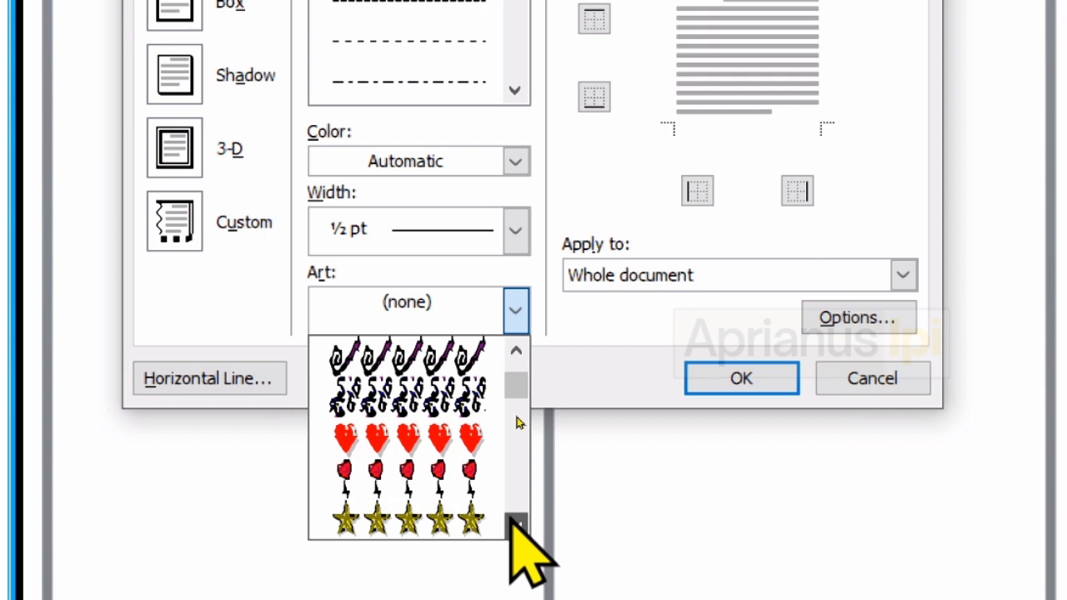
click(512, 523)
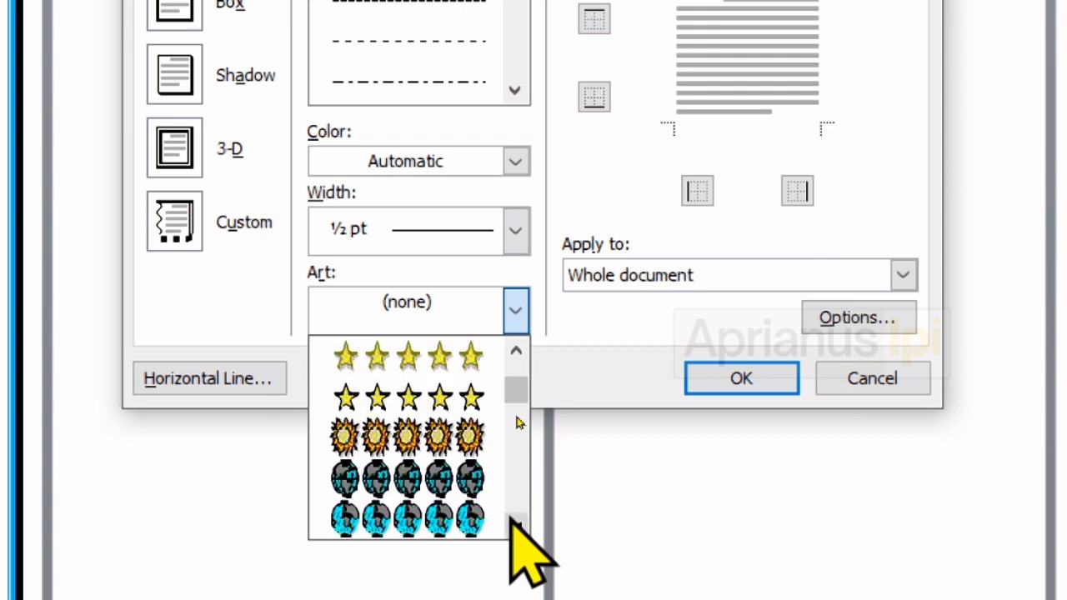
click(514, 350)
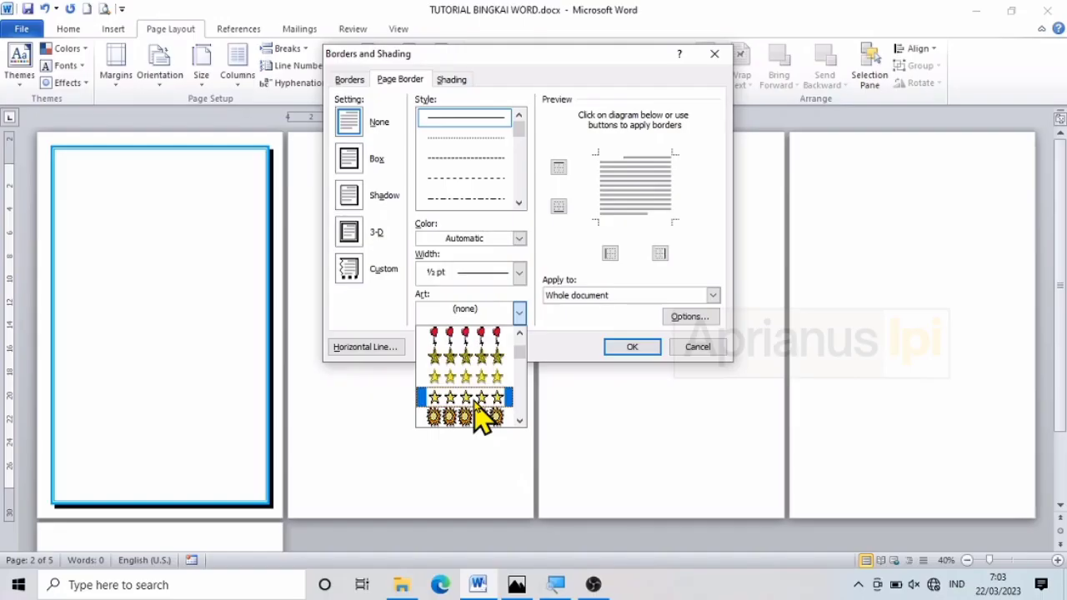
click(472, 403)
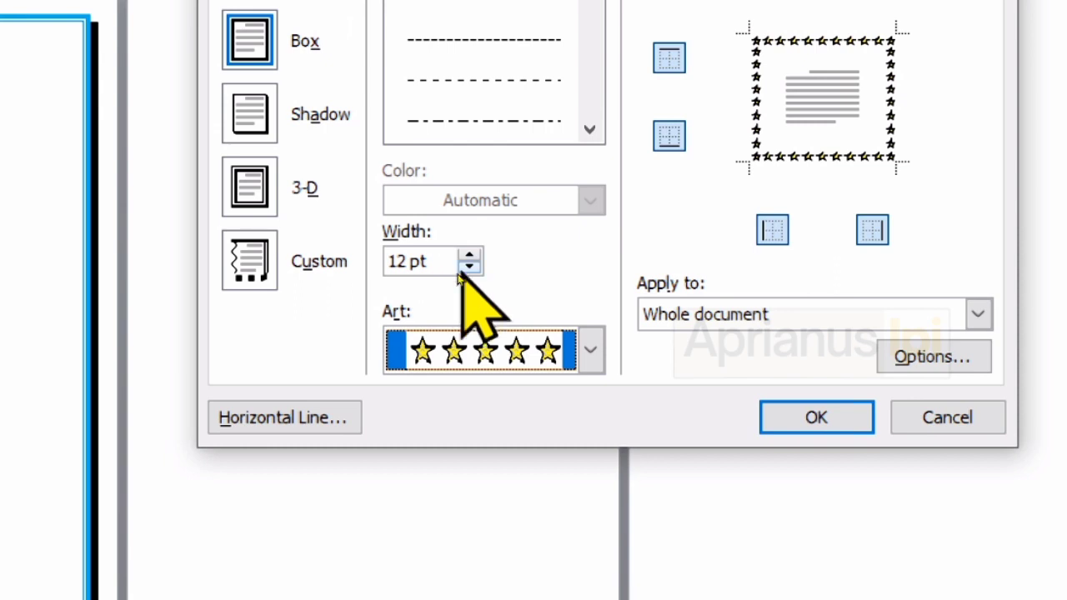
Raise the star border width to 31 pt and apply it to this section only.
click(469, 257)
click(468, 256)
click(468, 257)
click(468, 257)
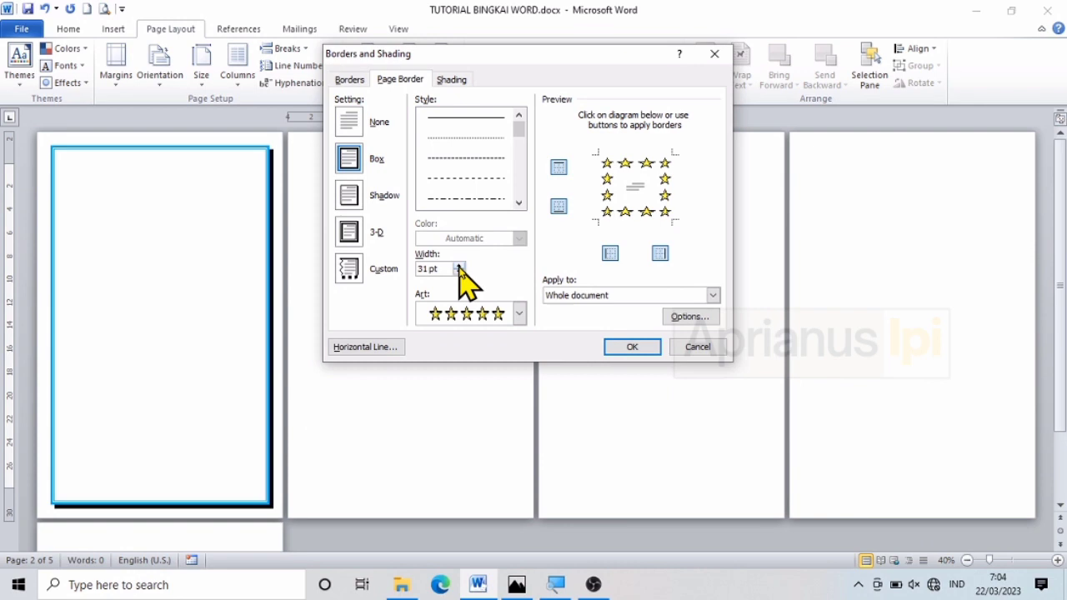
click(600, 297)
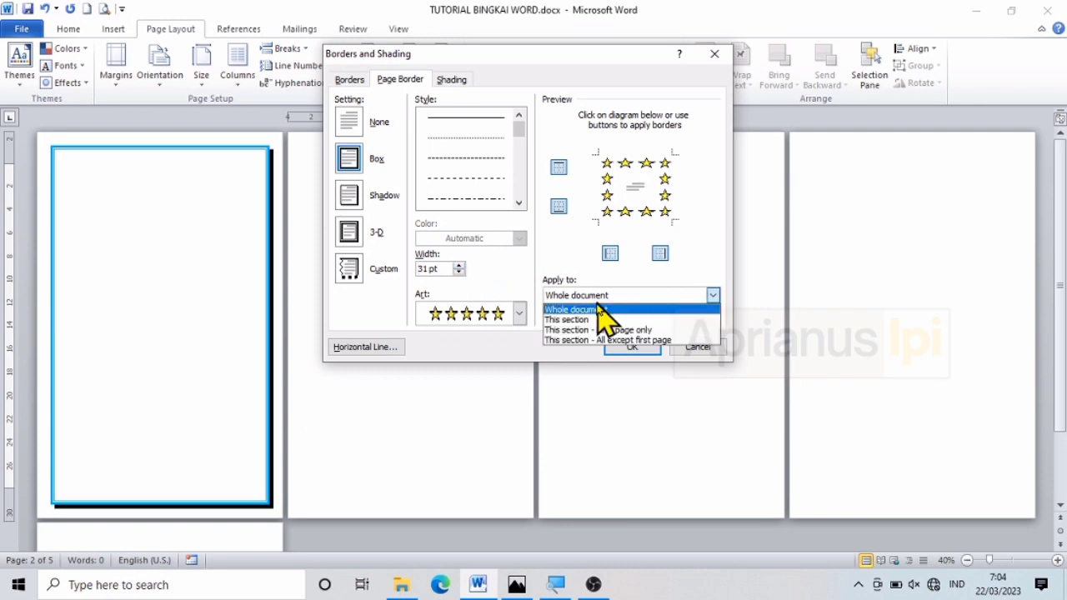
click(590, 321)
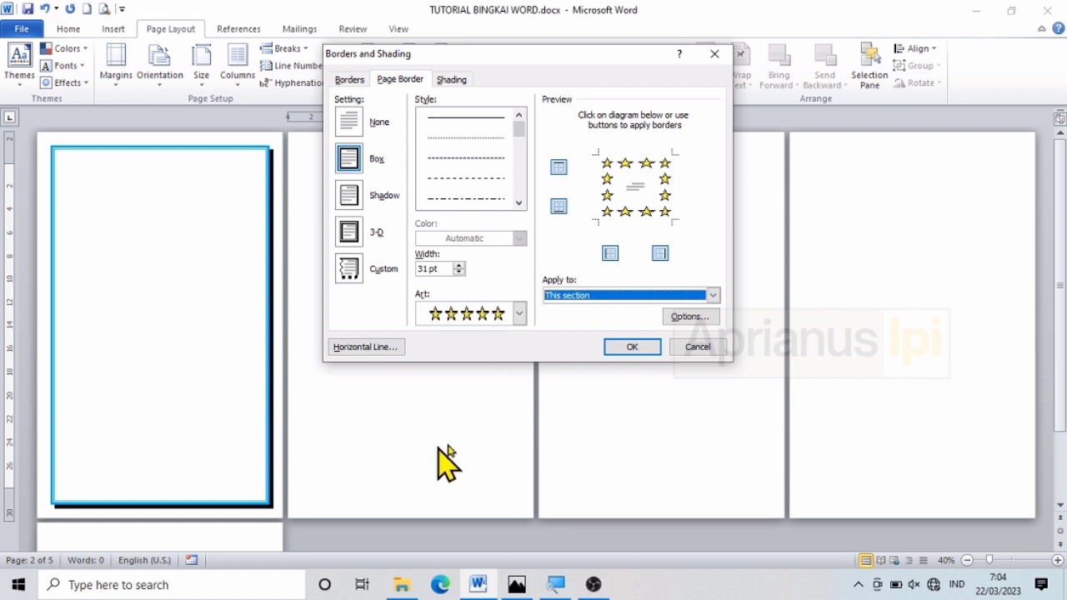
click(631, 348)
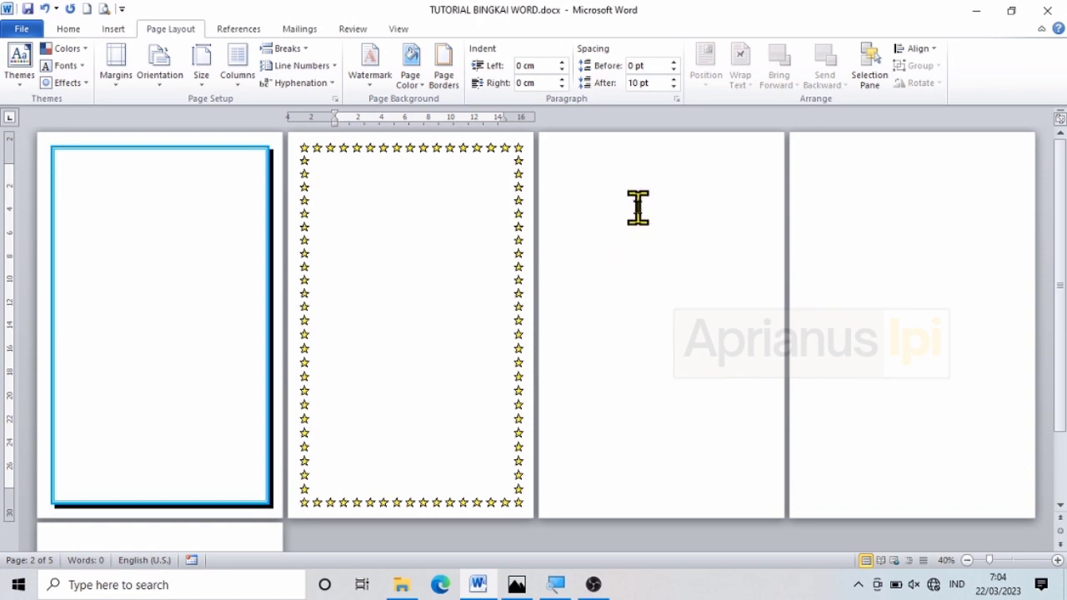
On page 3, open Page Borders and choose the 3-D setting with a thick solid line.
click(638, 207)
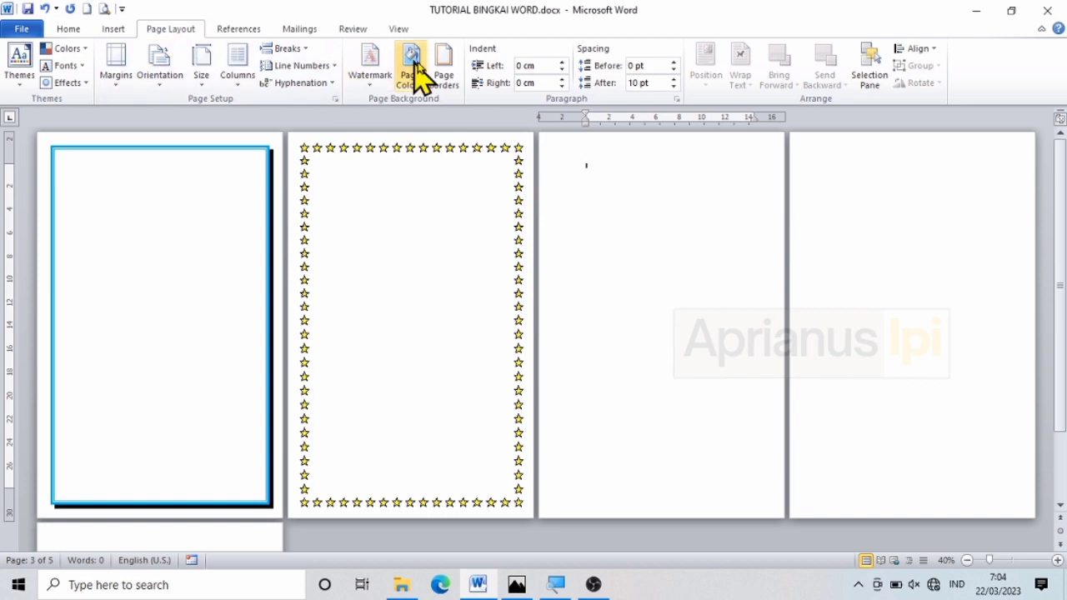
click(448, 90)
click(447, 90)
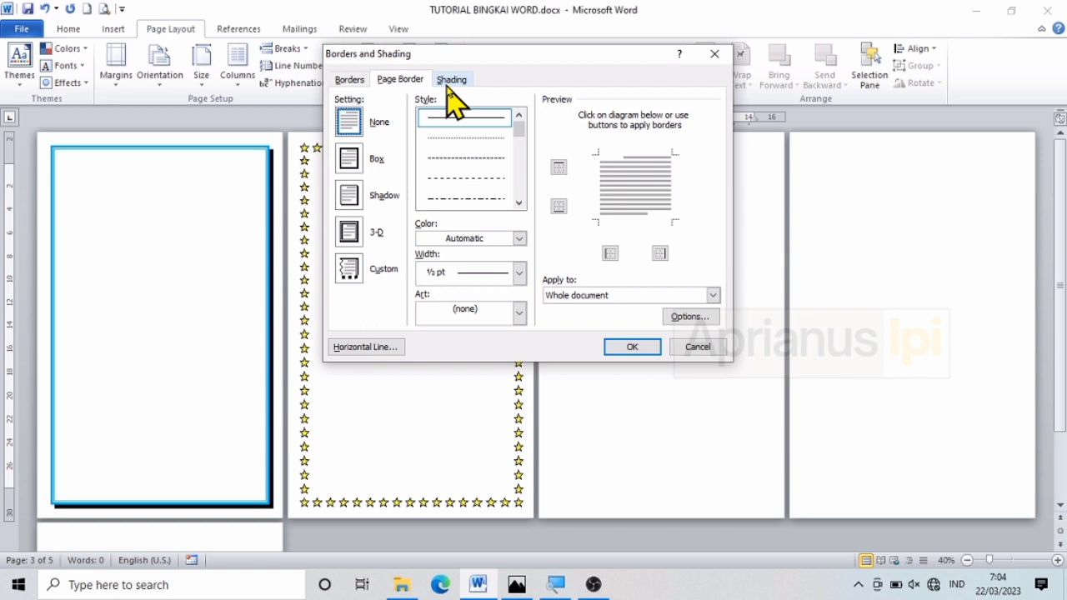
click(348, 232)
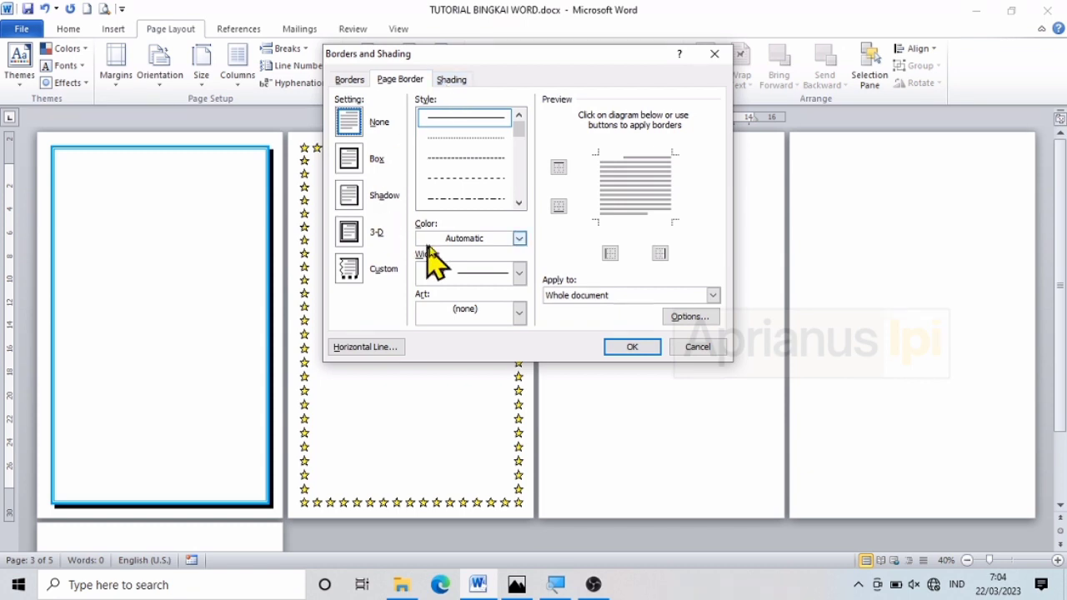
click(518, 309)
click(519, 203)
click(518, 203)
click(518, 203)
click(495, 200)
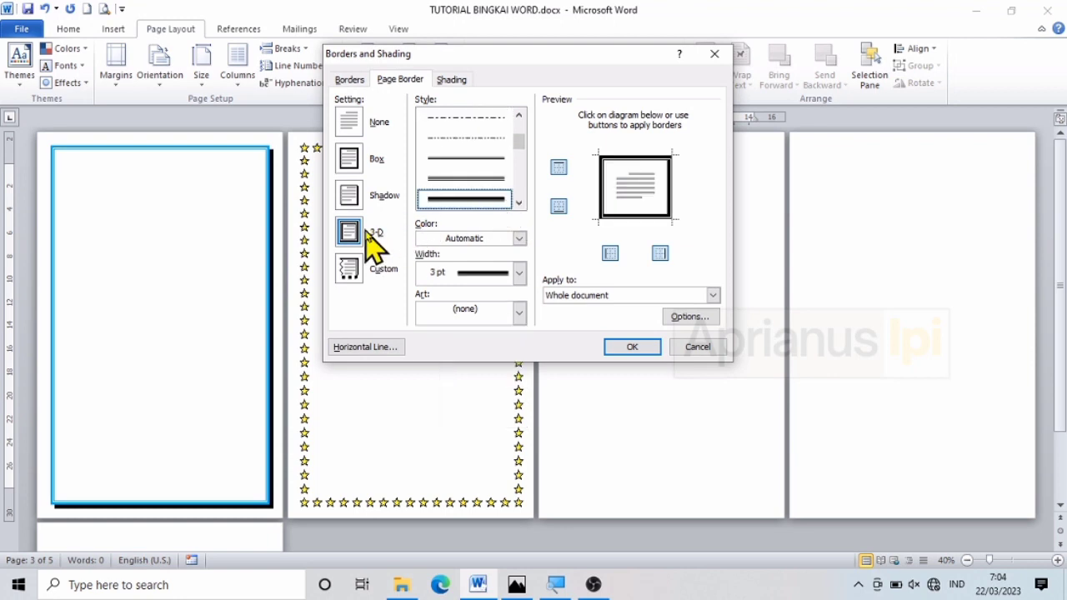
Make the 3-D border 6 pt and red, applied to this section only.
click(518, 273)
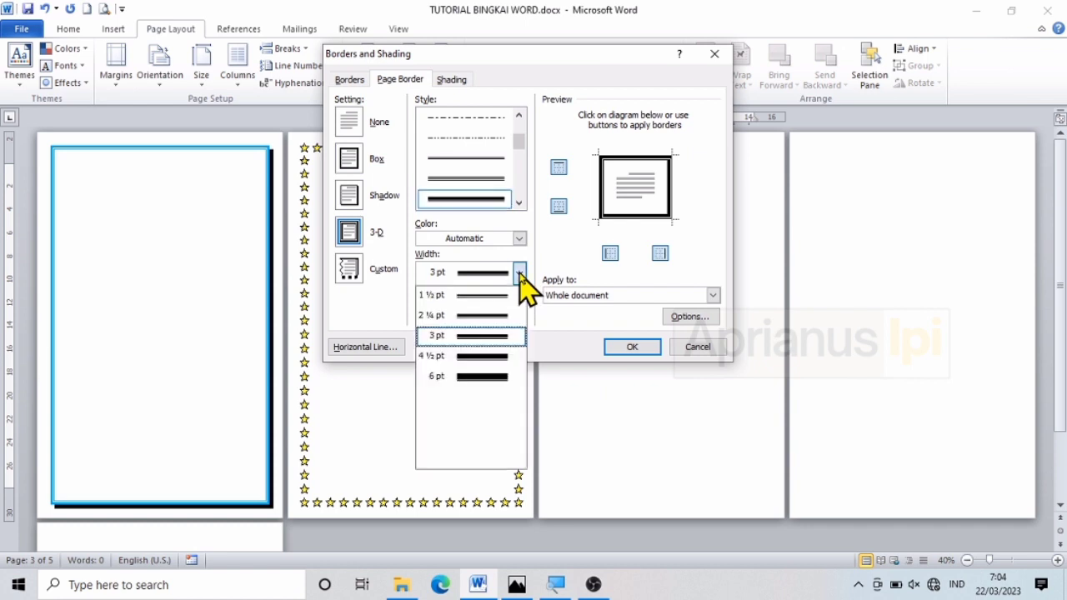
click(493, 379)
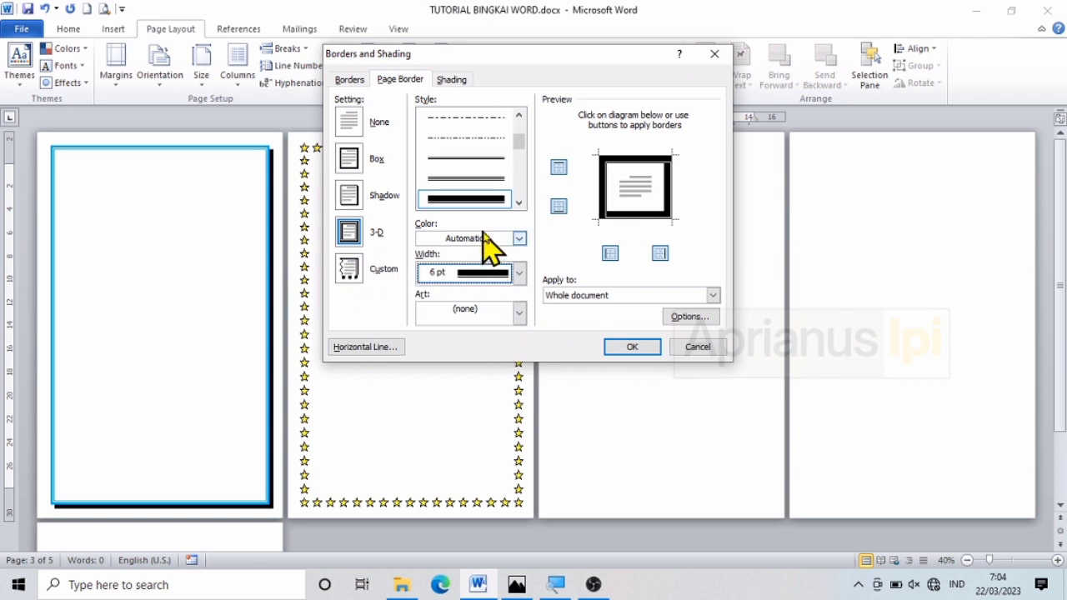
click(519, 238)
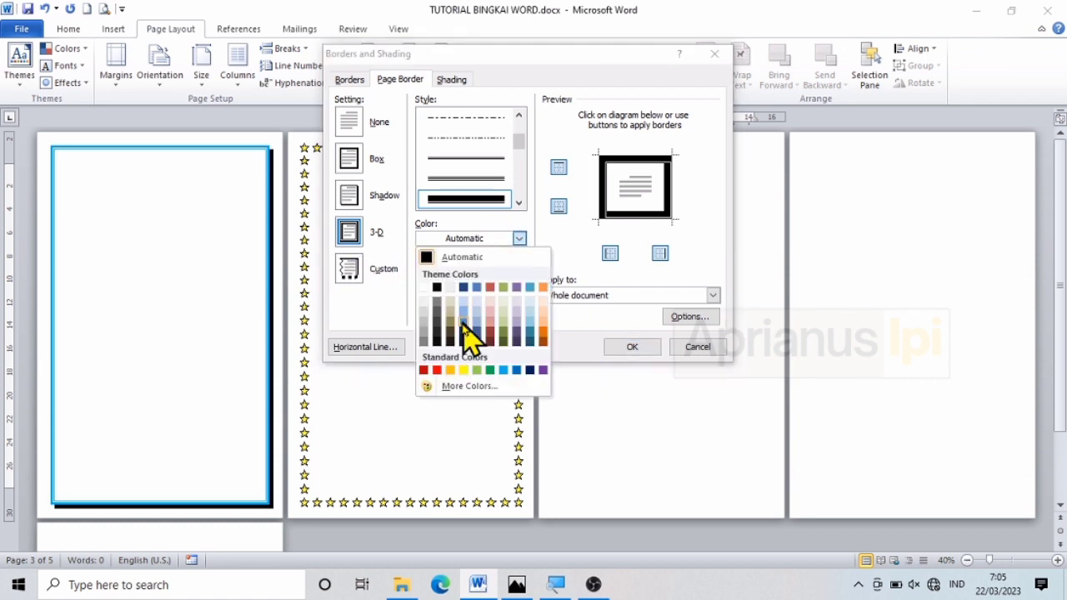
click(437, 370)
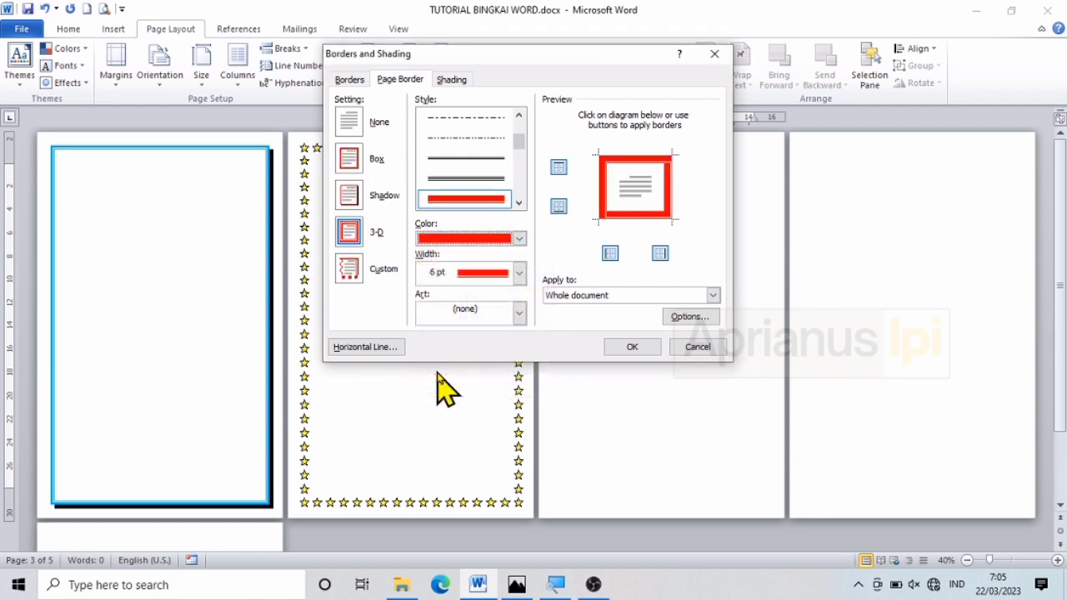
click(618, 297)
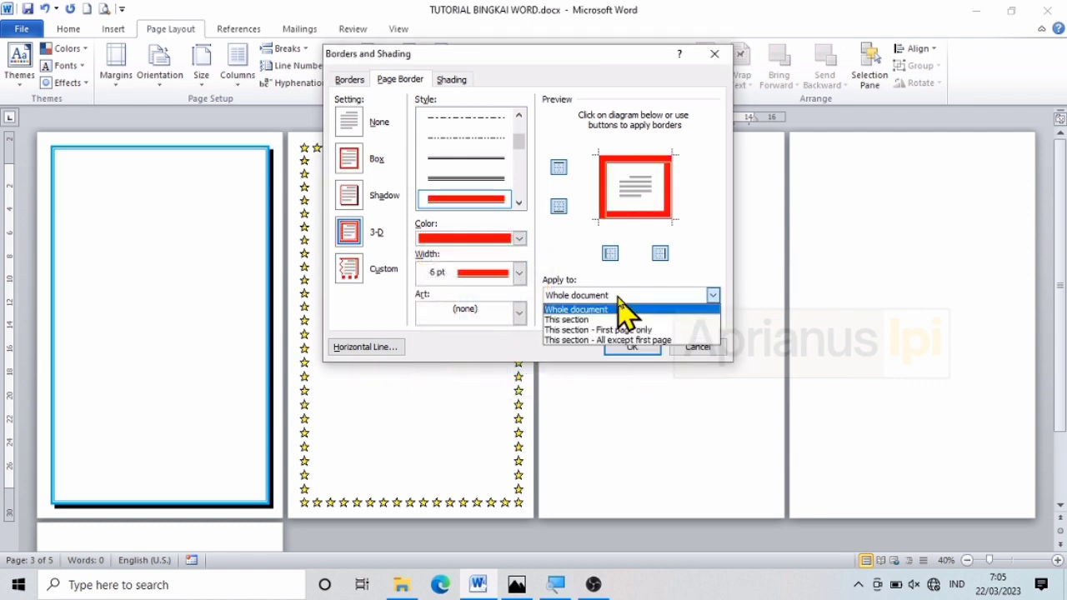
click(600, 319)
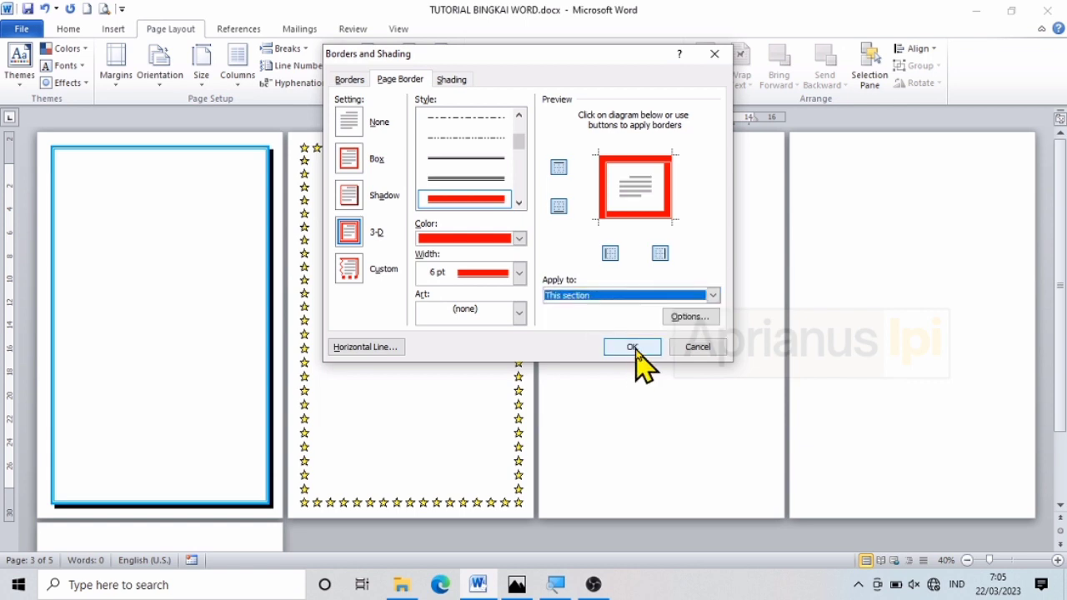
click(631, 349)
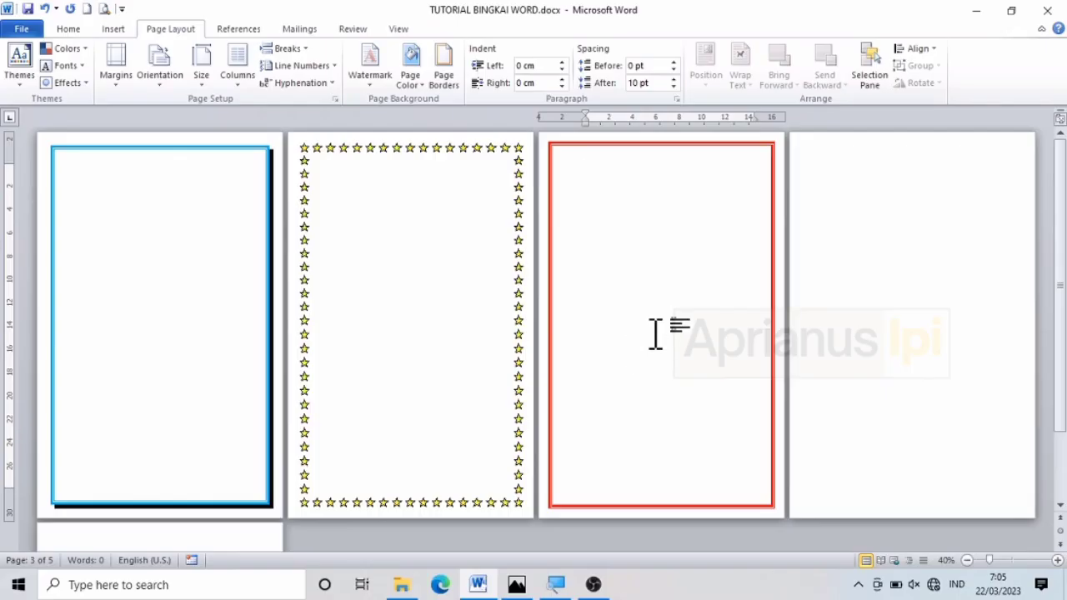
On page 4, open Page Borders and choose the cake-slice Art border.
click(845, 174)
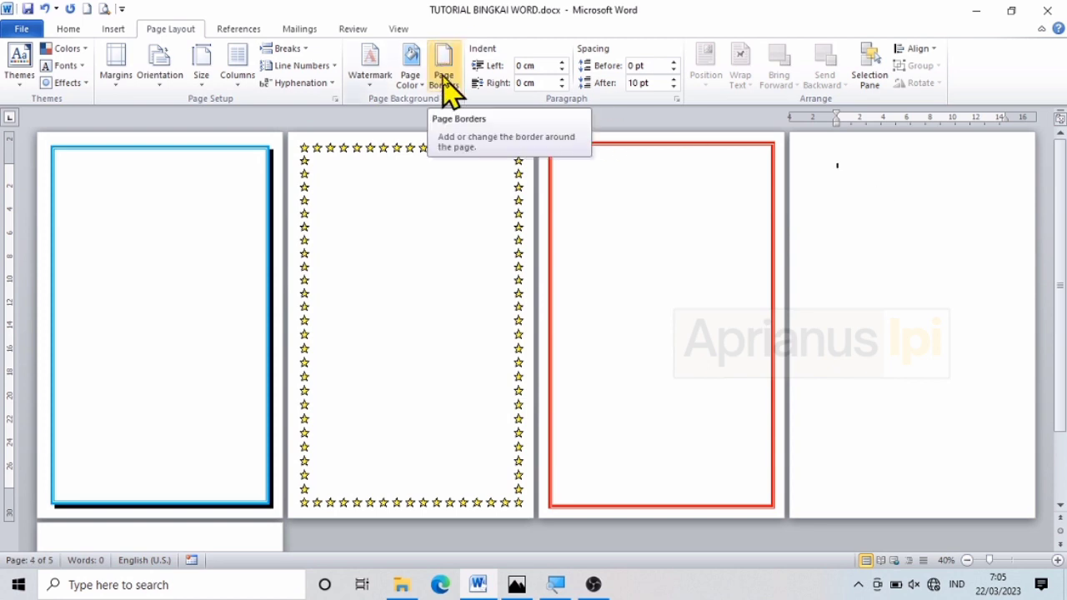
click(448, 83)
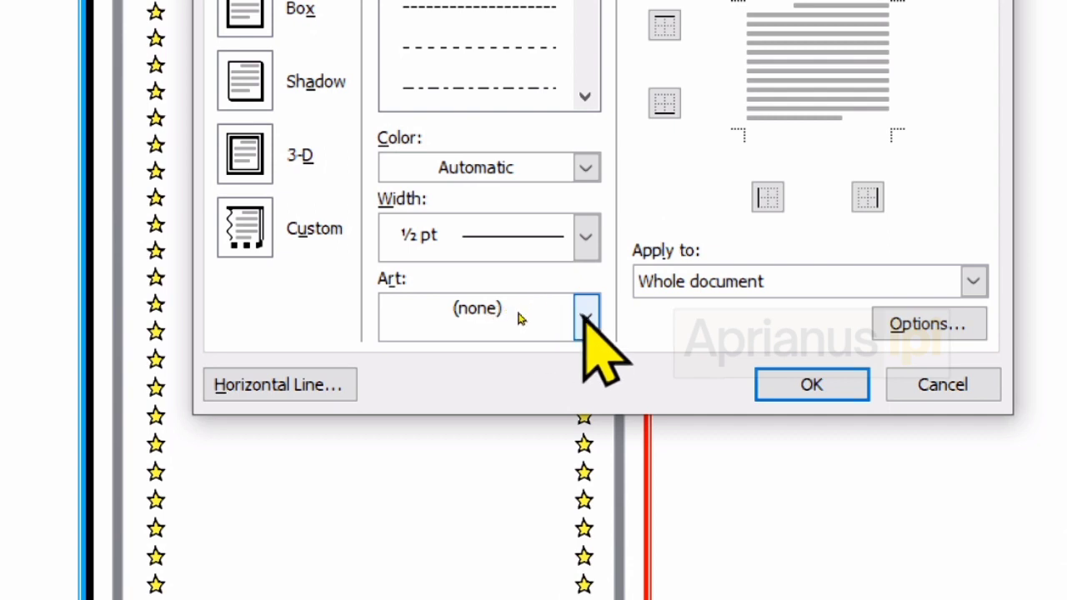
click(586, 317)
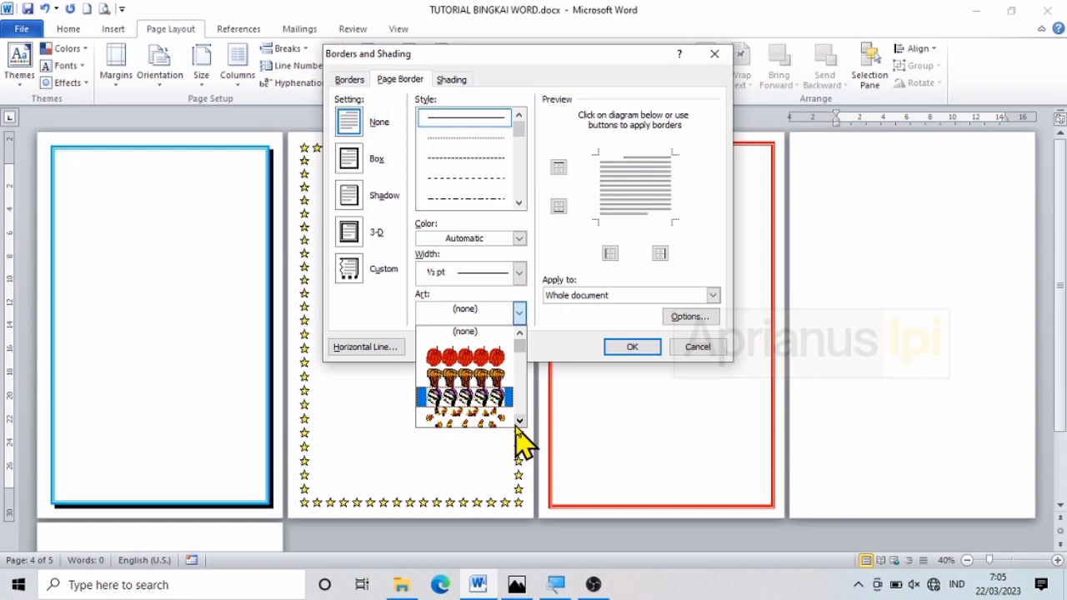
click(519, 421)
click(519, 421)
click(519, 421)
click(519, 421)
click(519, 421)
click(519, 420)
click(519, 421)
click(520, 421)
click(519, 420)
click(519, 421)
click(519, 421)
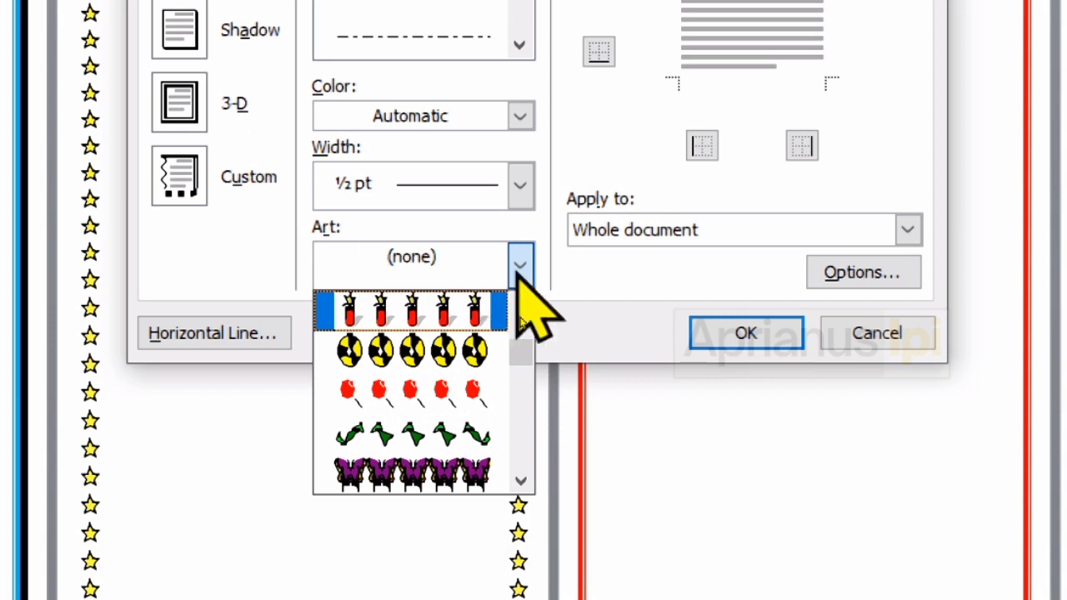
click(523, 263)
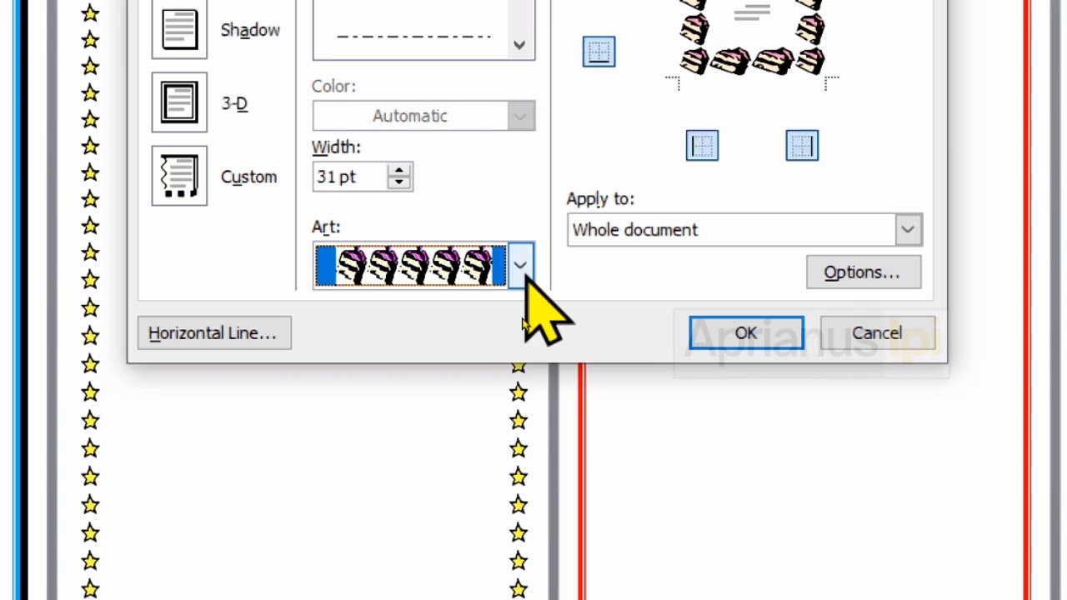
Scroll the Art list down to the black-and-white checkered designs.
click(520, 266)
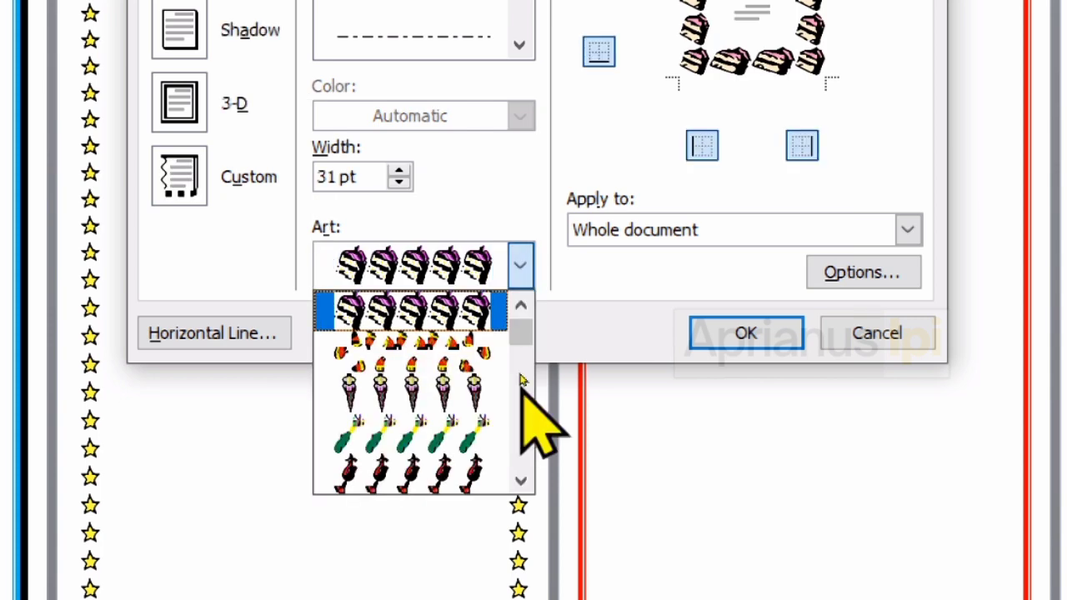
click(521, 481)
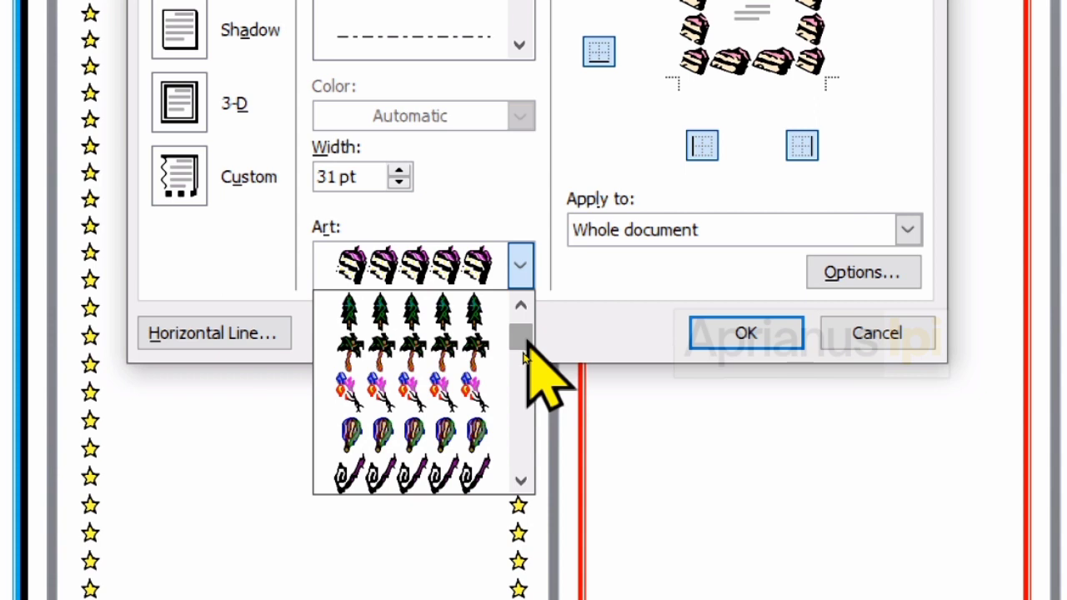
mouse_move(520, 337)
mouse_down()
mouse_move(520, 447)
mouse_move(529, 444)
mouse_up()
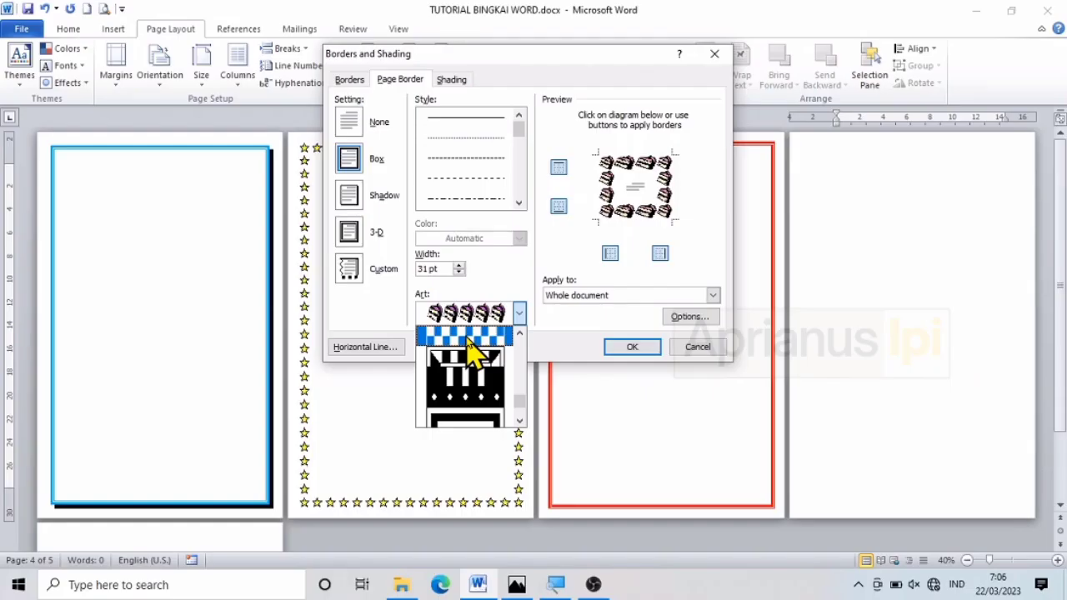
Give page 4 a checkered art border 31 pt wide, applied to this section only.
click(471, 342)
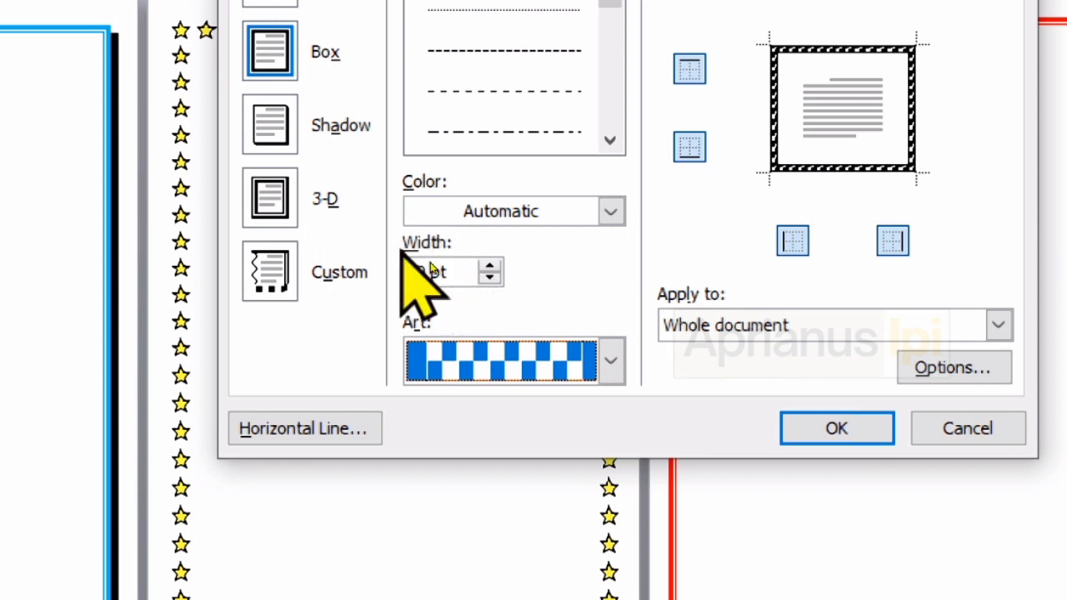
click(489, 267)
click(489, 267)
click(489, 267)
click(489, 267)
click(489, 267)
click(489, 267)
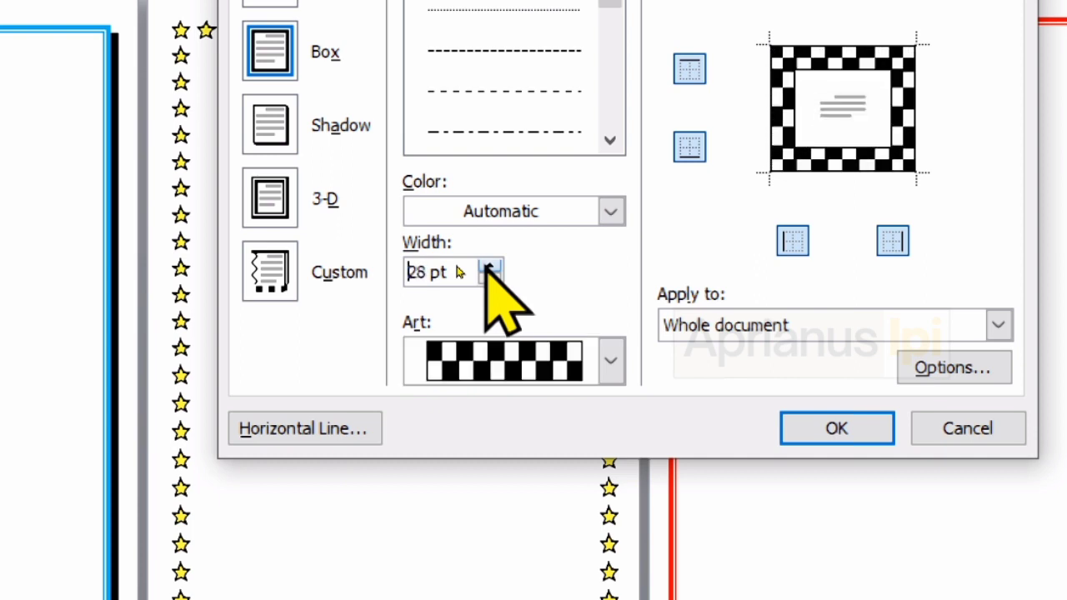
click(489, 267)
click(490, 266)
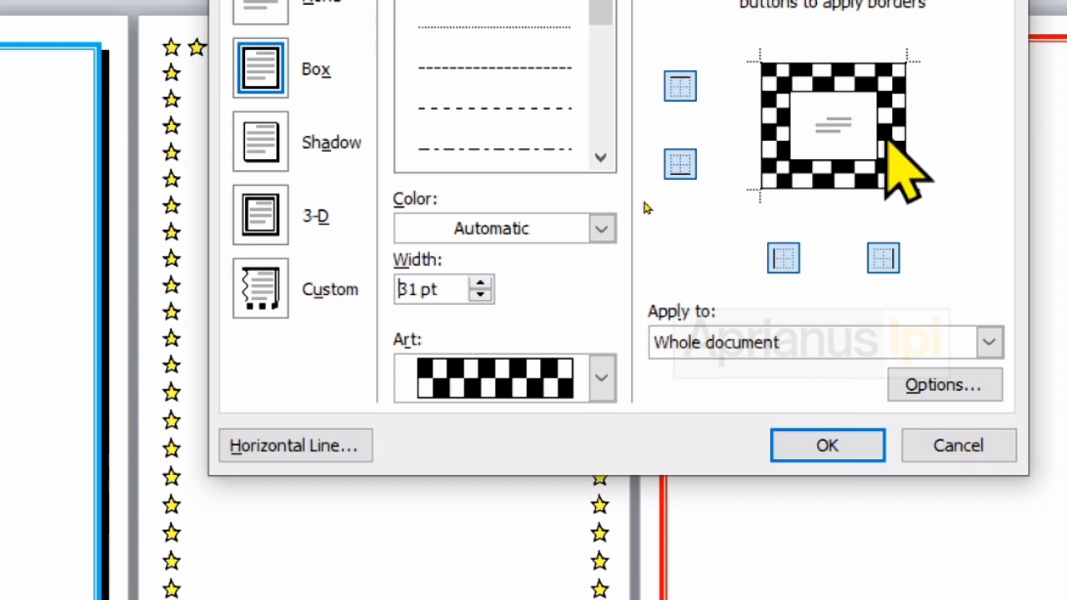
click(760, 338)
click(730, 392)
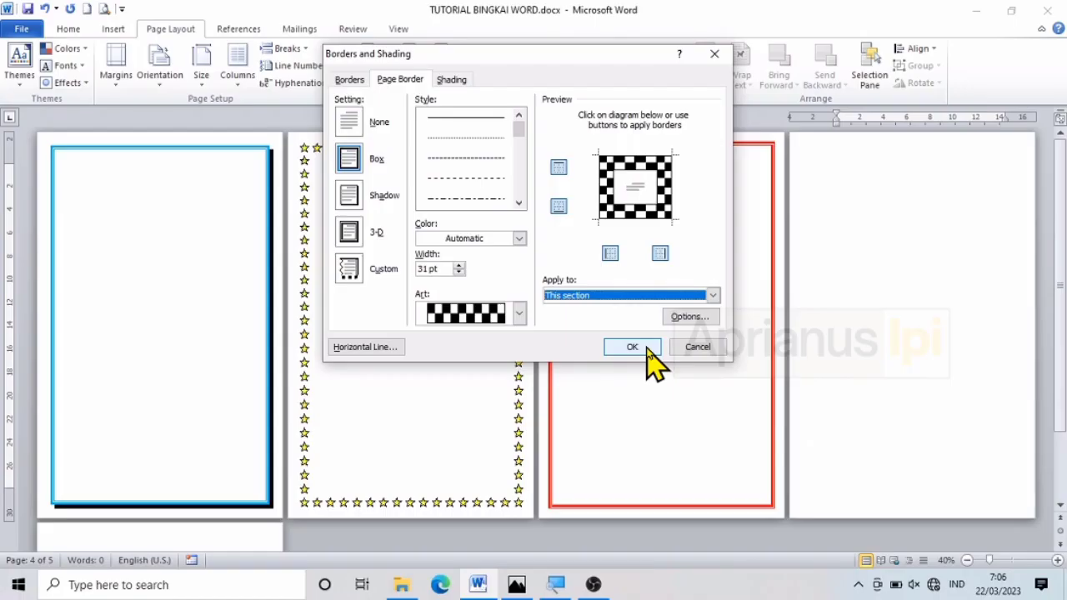
click(646, 348)
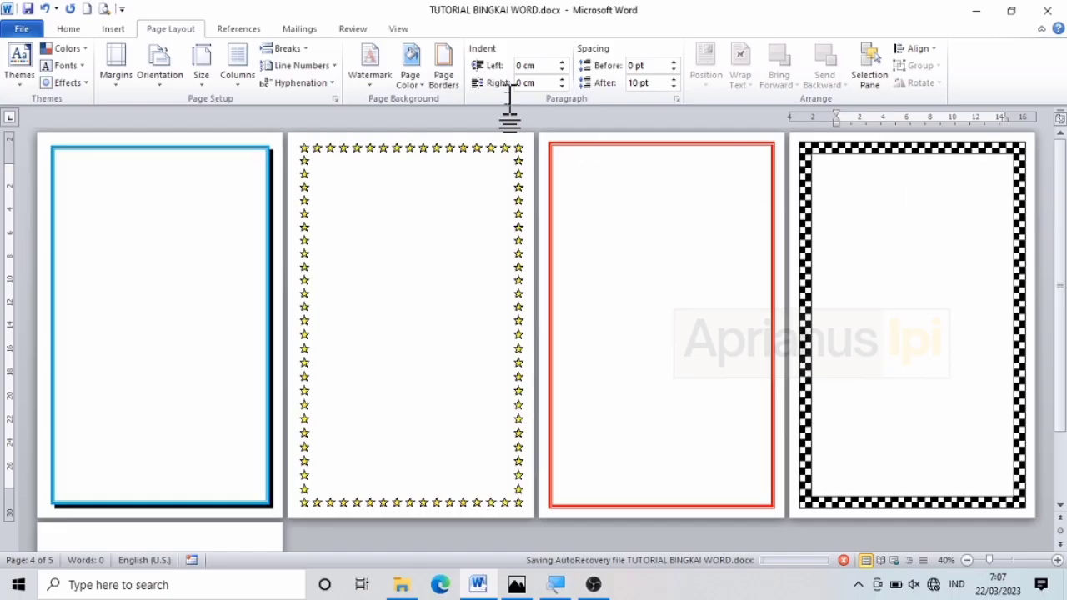
Recolour page 4's checkered art border orange, limited to this section.
click(445, 79)
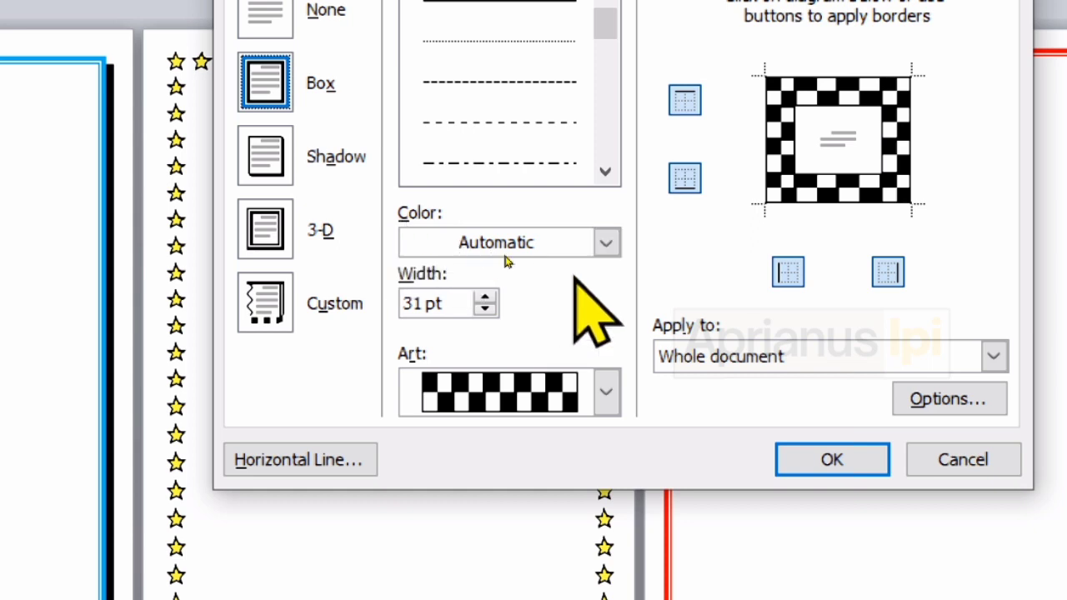
click(607, 243)
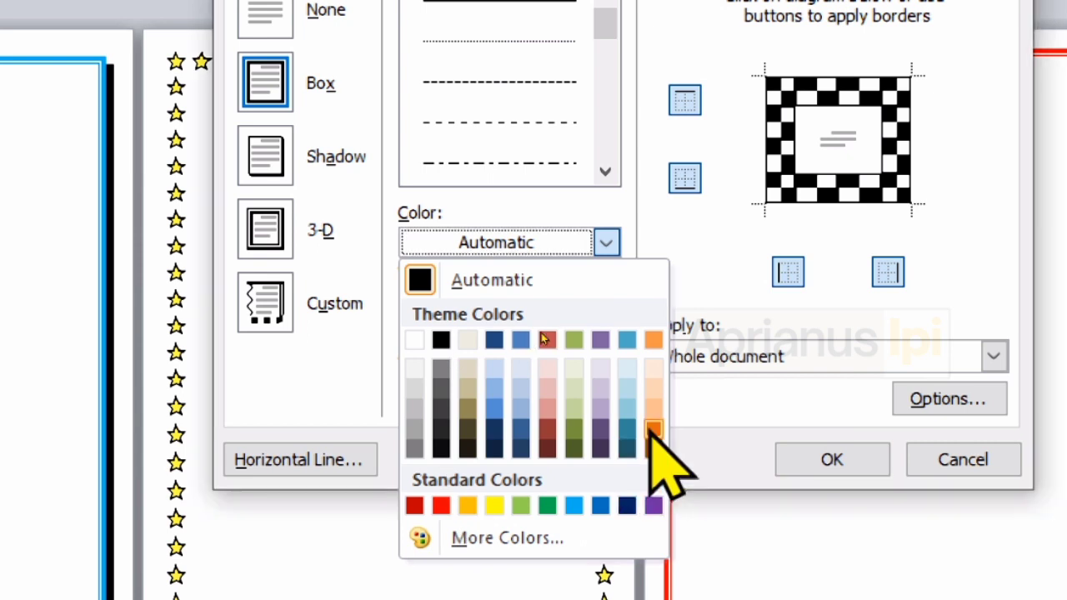
click(652, 429)
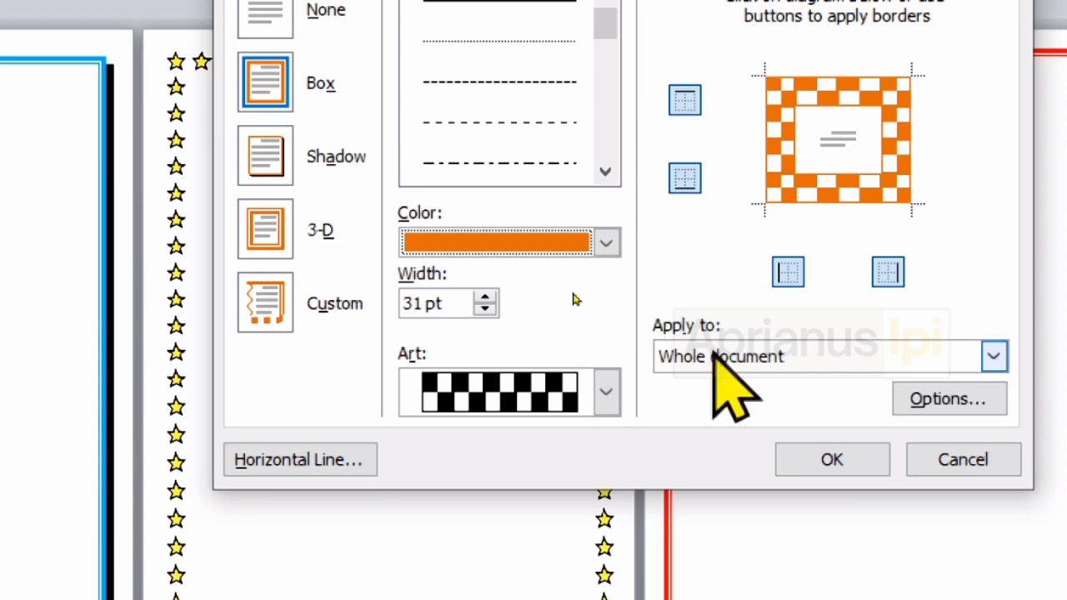
click(714, 354)
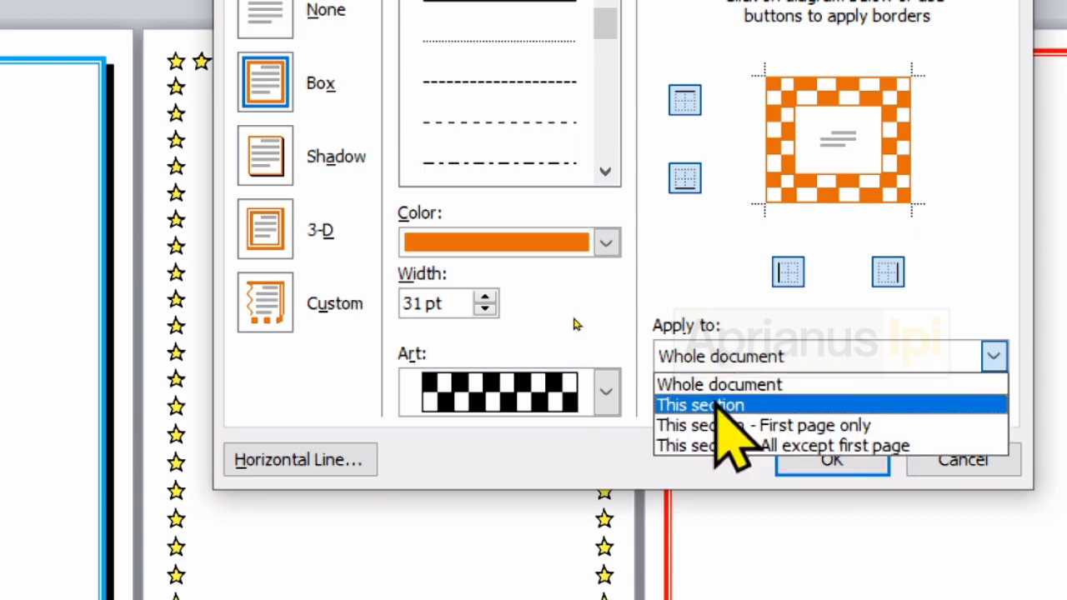
click(715, 405)
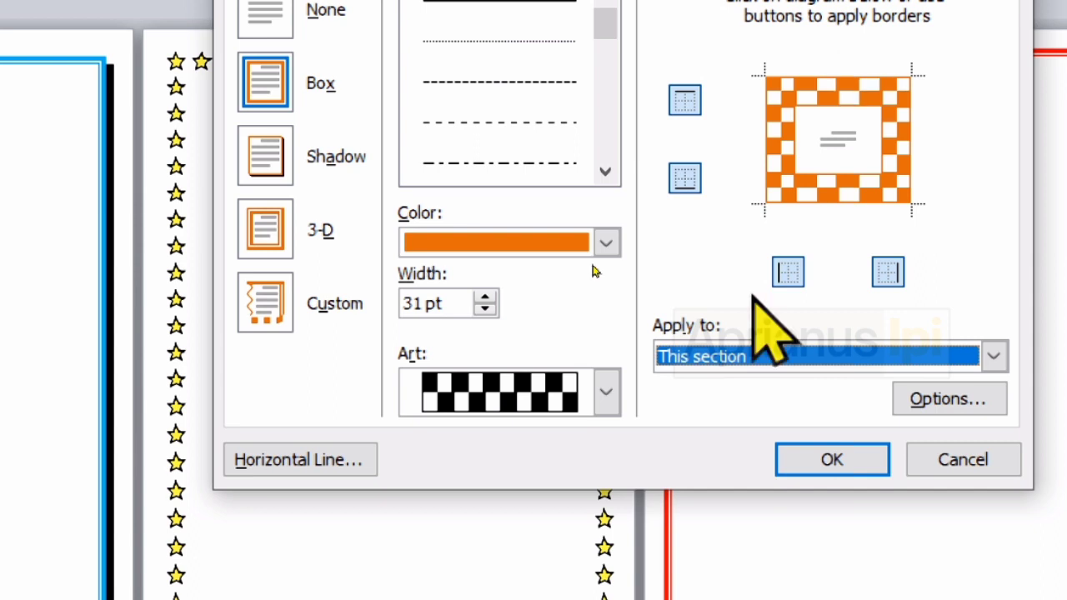
click(867, 467)
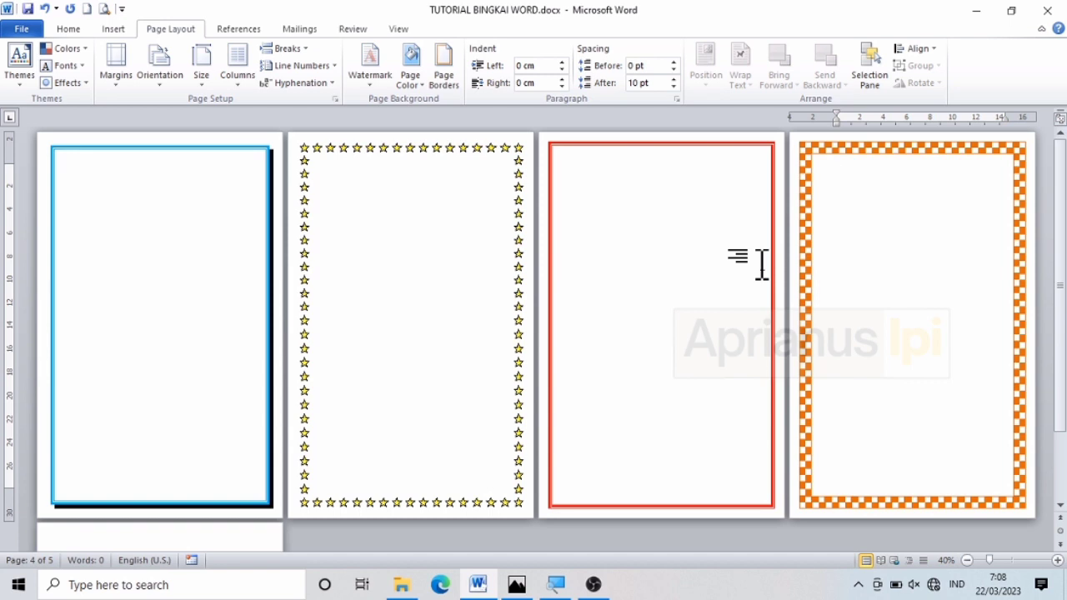
Reopen the page border settings and browse the Art design list.
click(450, 71)
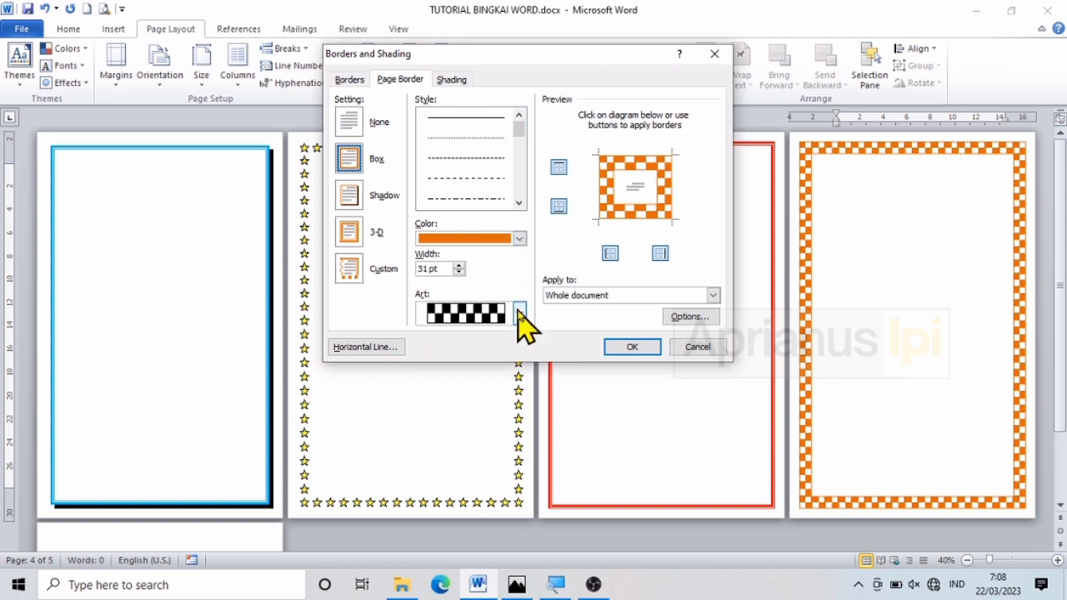
click(520, 313)
scroll(490, 409, up, 2)
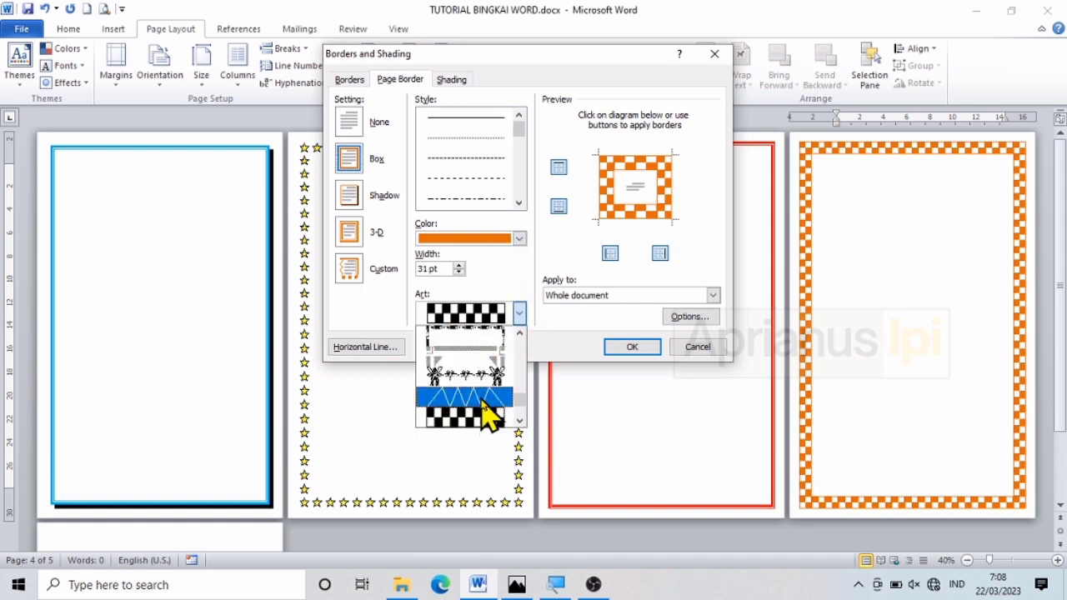
click(519, 334)
click(519, 335)
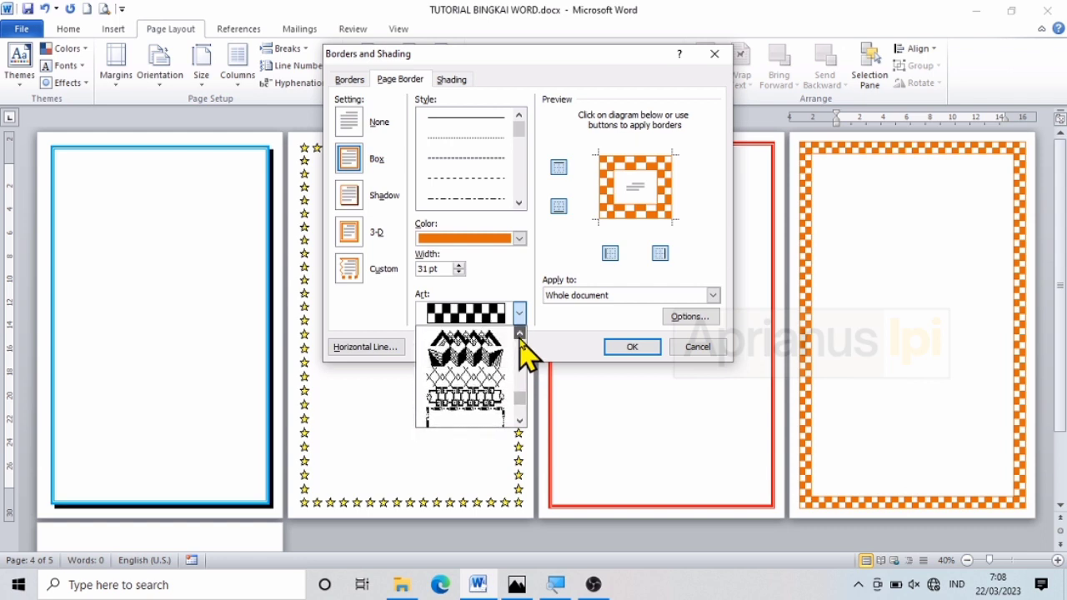
click(519, 334)
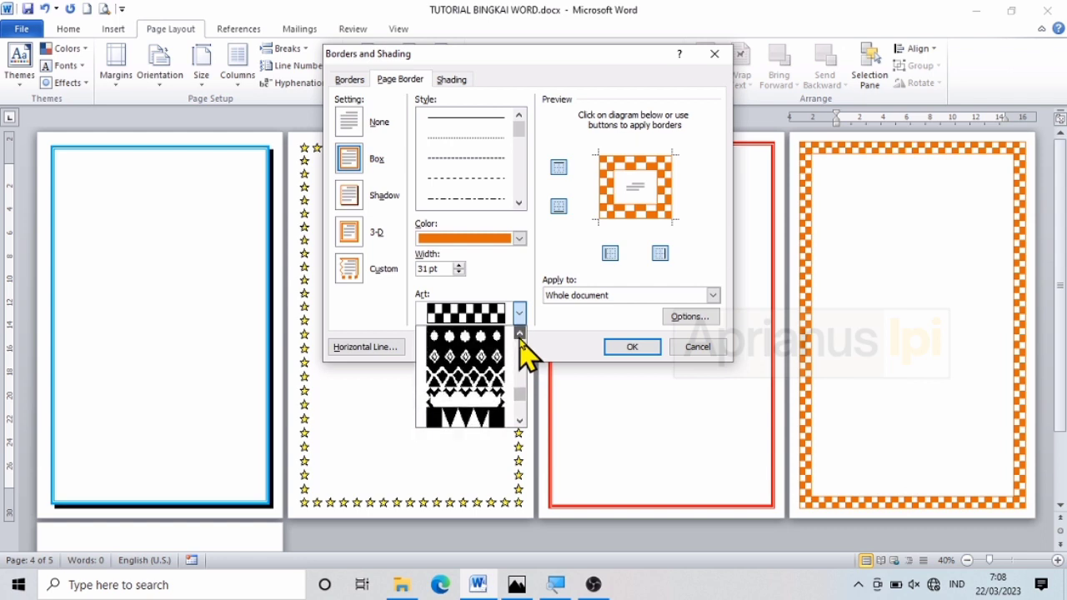
click(519, 334)
click(519, 334)
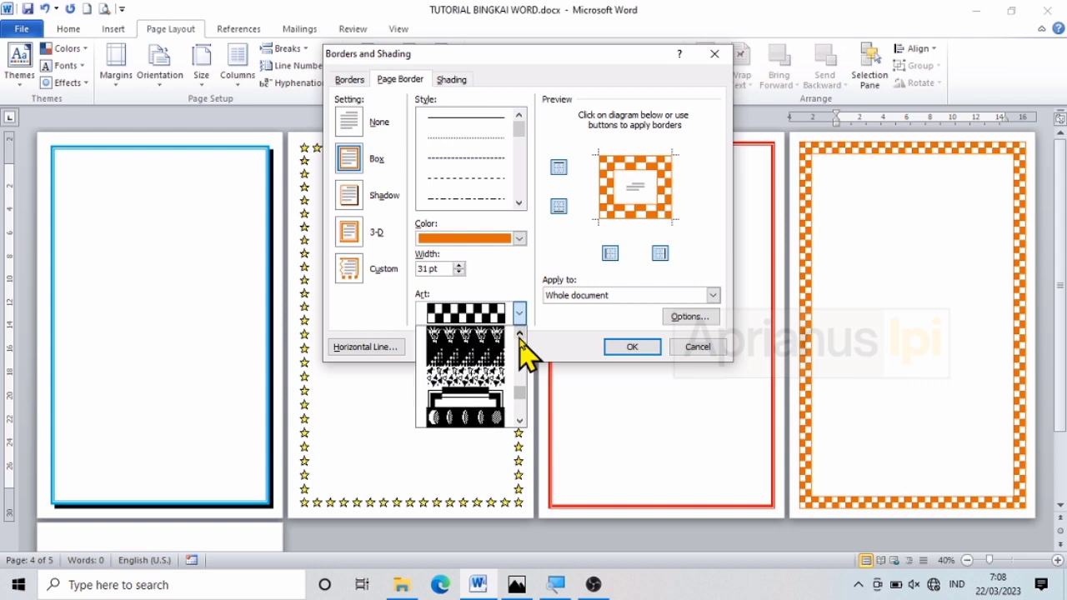
click(519, 334)
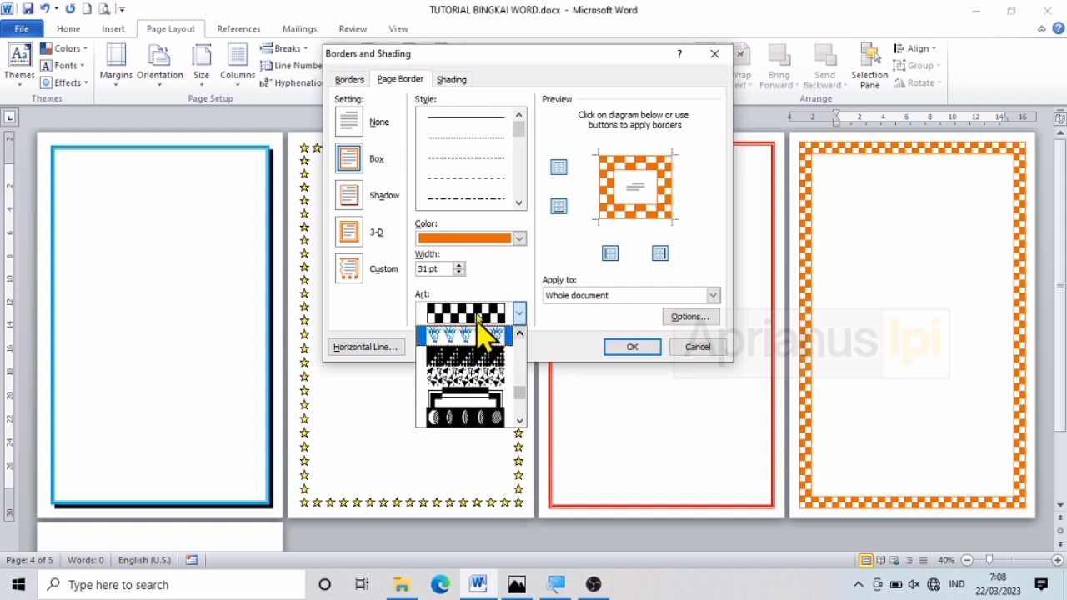
Scroll through the available border line styles.
click(520, 203)
click(519, 202)
click(519, 202)
click(519, 203)
click(519, 202)
click(519, 202)
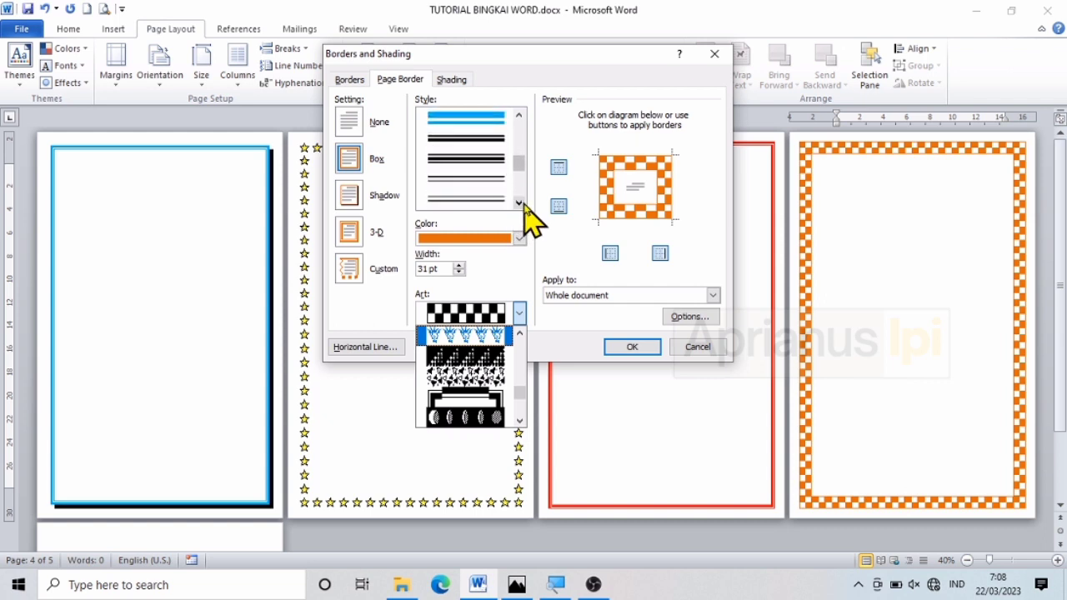